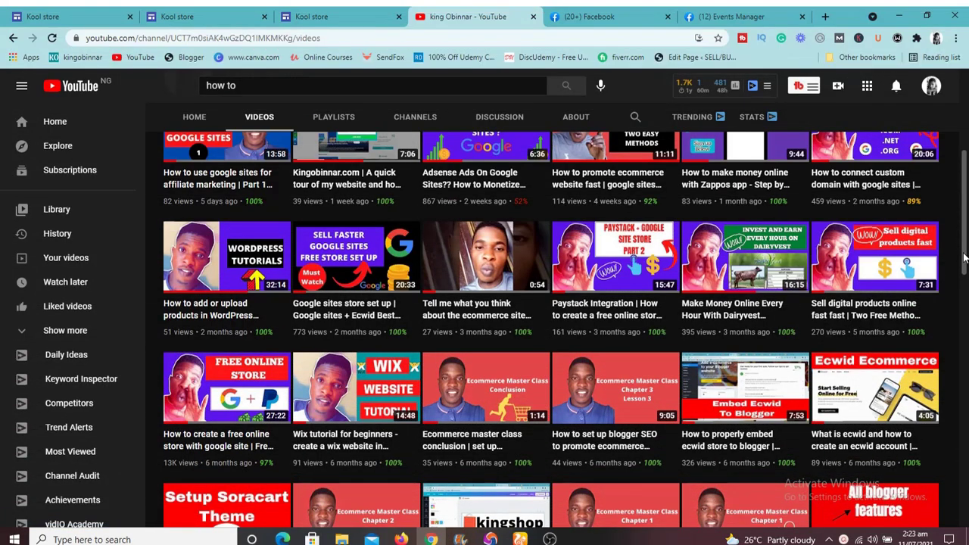
Look over the YouTube channel's uploads and the website tracking pixel's overview in Facebook Events Manager.
{"action": "scroll", "coordinate": [963, 257], "scroll_direction": "up", "scroll_amount": 4}
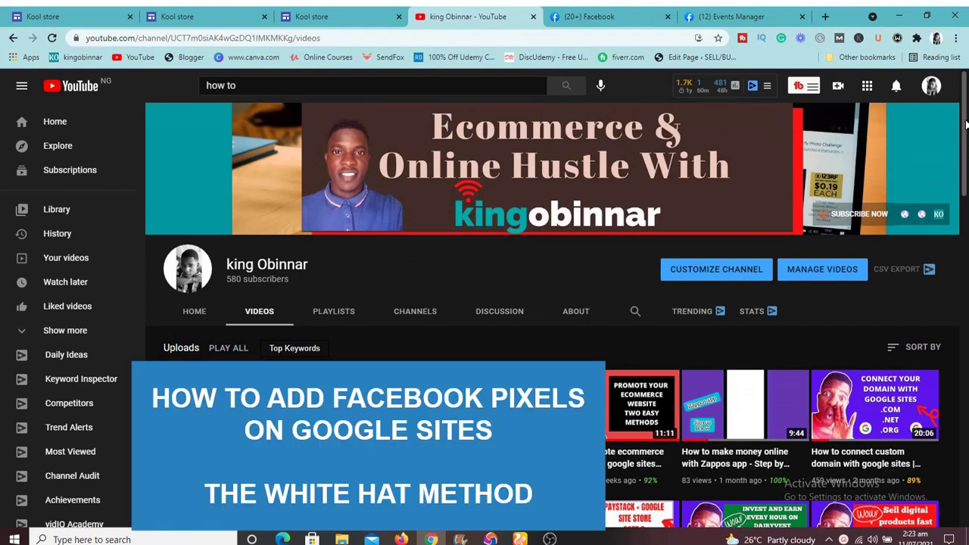
{"action": "left_click_drag", "start_coordinate": [966, 125], "coordinate": [964, 87]}
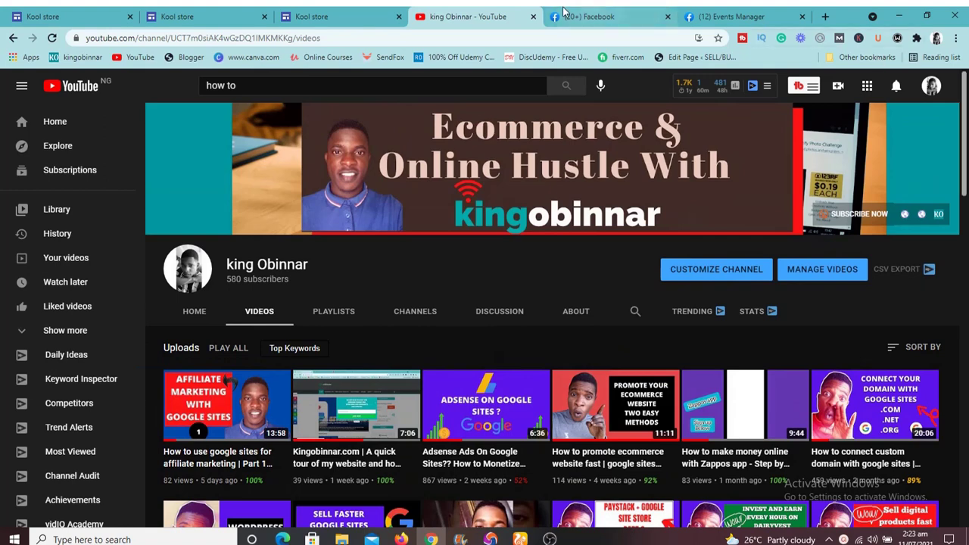
{"action": "left_click", "coordinate": [719, 16]}
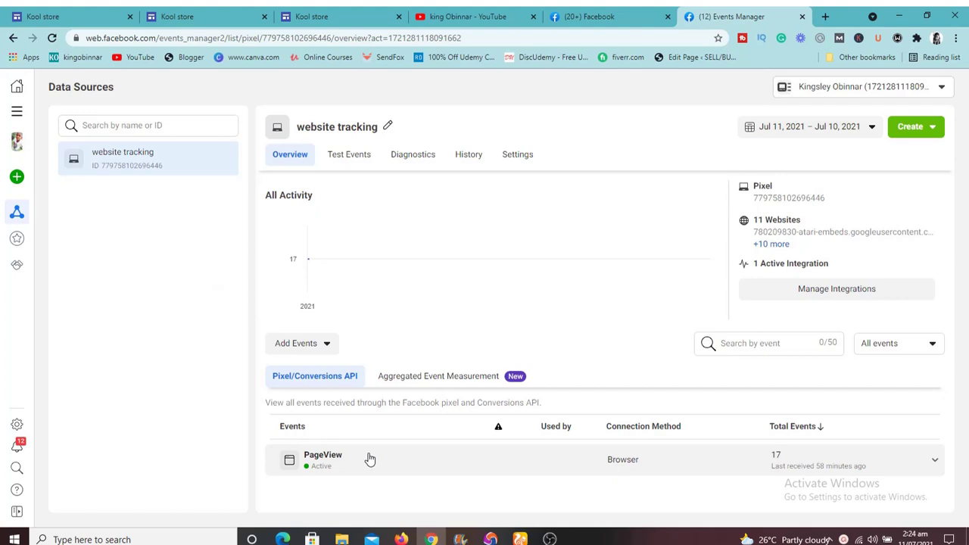
{"action": "mouse_move", "coordinate": [416, 277]}
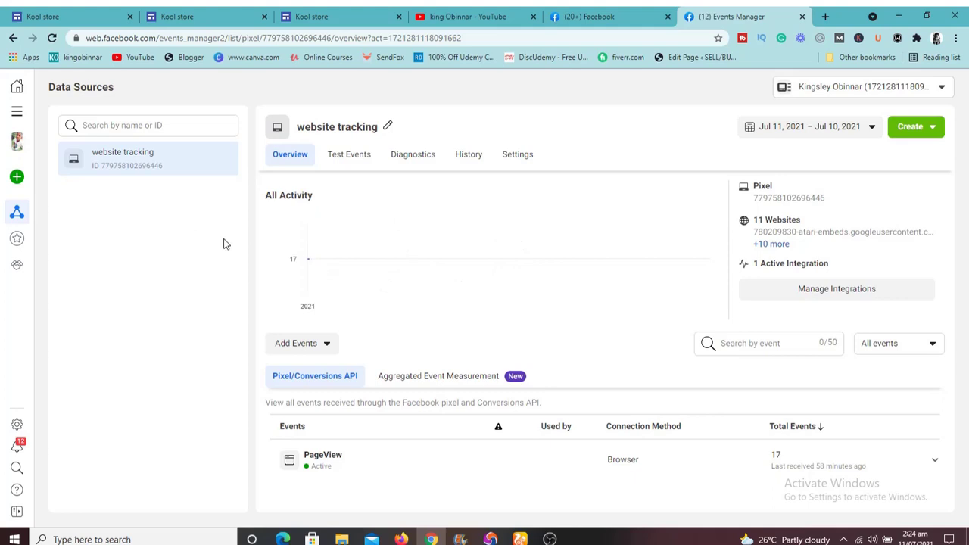
{"action": "mouse_move", "coordinate": [330, 227]}
{"action": "left_click", "coordinate": [634, 12]}
{"action": "left_click_drag", "start_coordinate": [753, 10], "coordinate": [782, 16]}
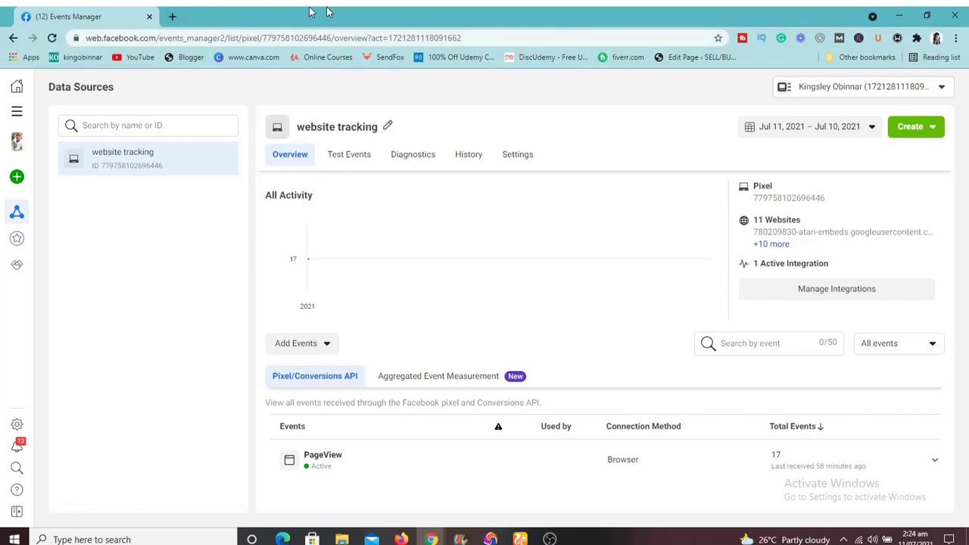
{"action": "left_click_drag", "start_coordinate": [560, 12], "coordinate": [808, 12]}
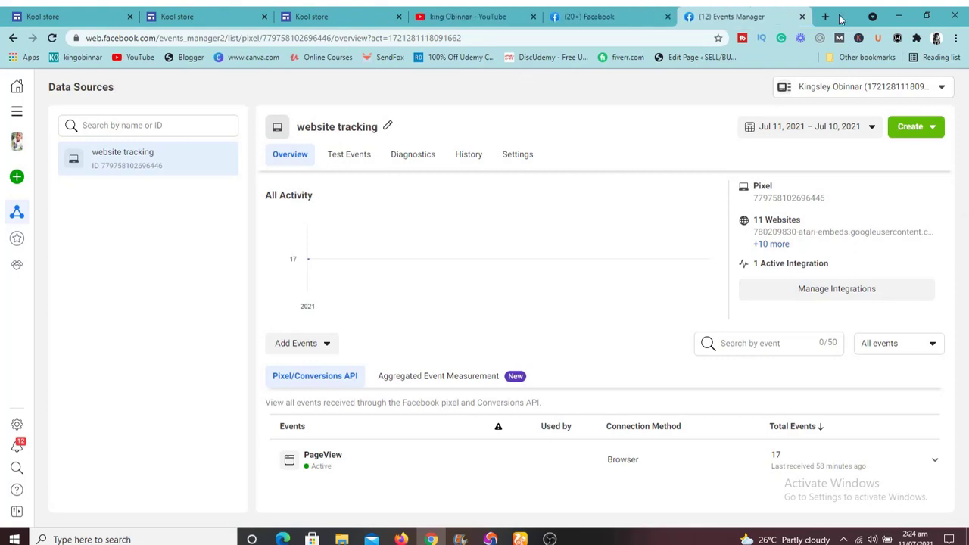
Open Facebook in a new browser tab and start switching to the other saved account.
{"action": "left_click", "coordinate": [825, 17]}
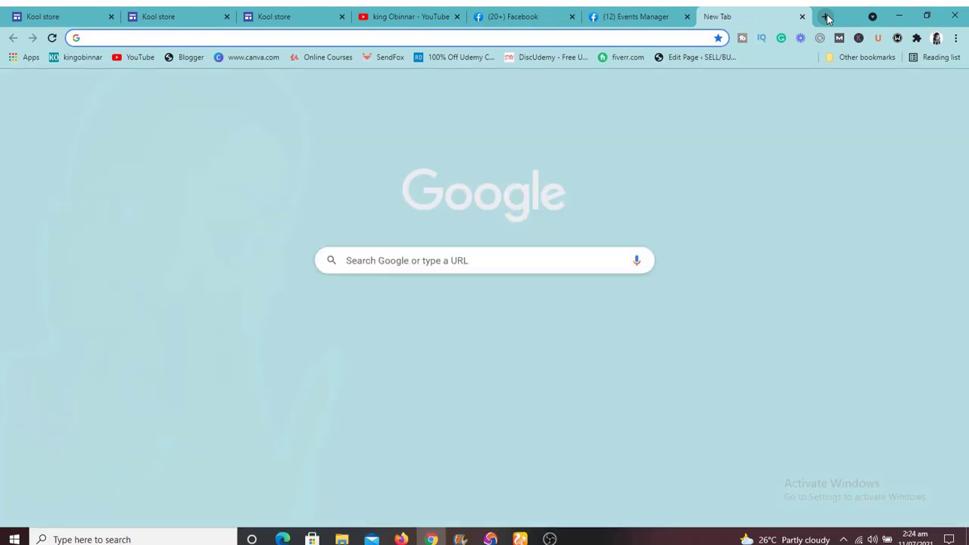
{"action": "key", "text": "ctrl+v"}
{"action": "key", "text": "Return"}
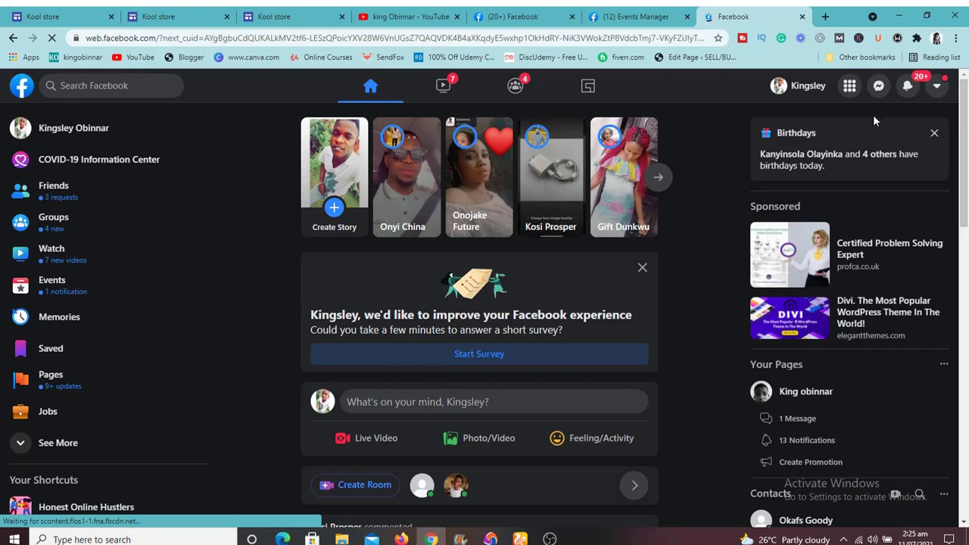
{"action": "left_click", "coordinate": [939, 86]}
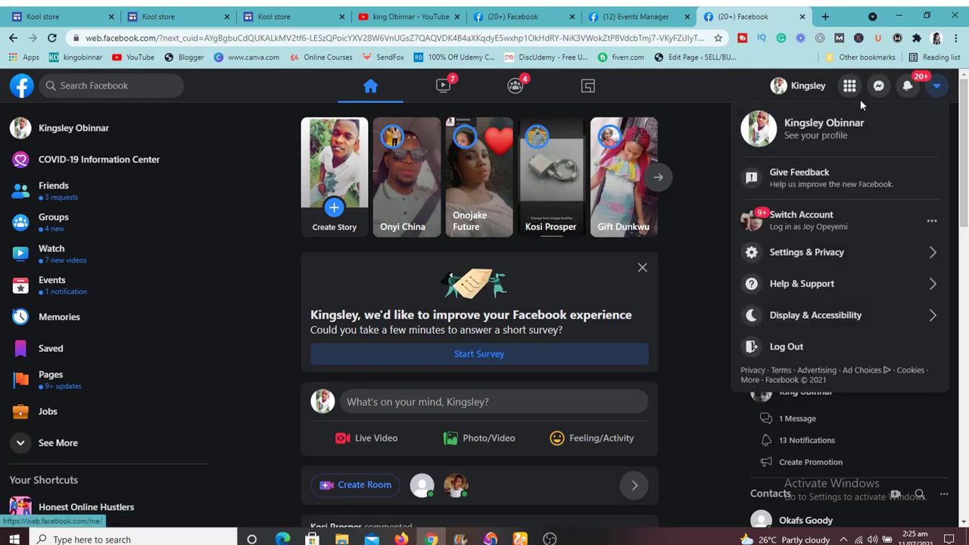
{"action": "left_click", "coordinate": [810, 221]}
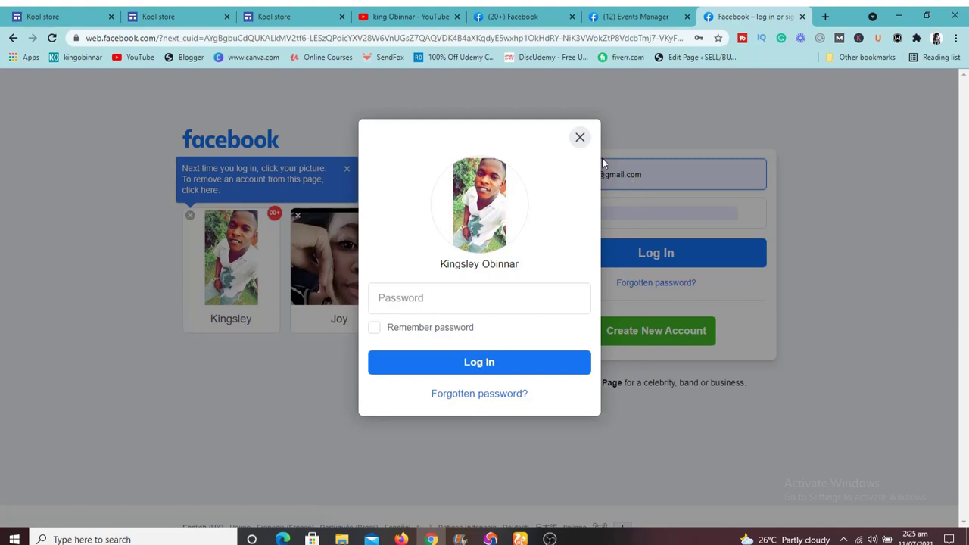
Dismiss the first account's login prompt and log in to the second recent account with its saved password.
{"action": "left_click", "coordinate": [579, 139]}
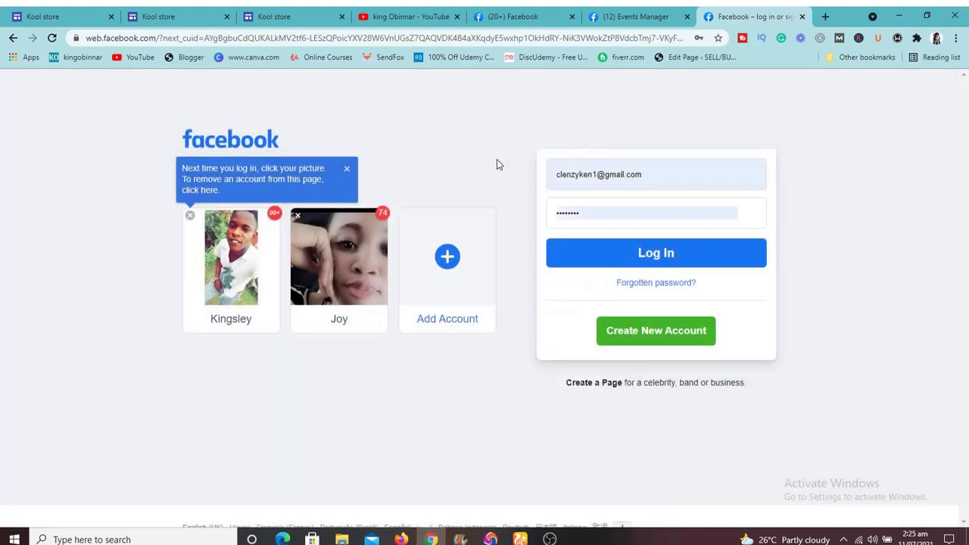
{"action": "left_click", "coordinate": [331, 286]}
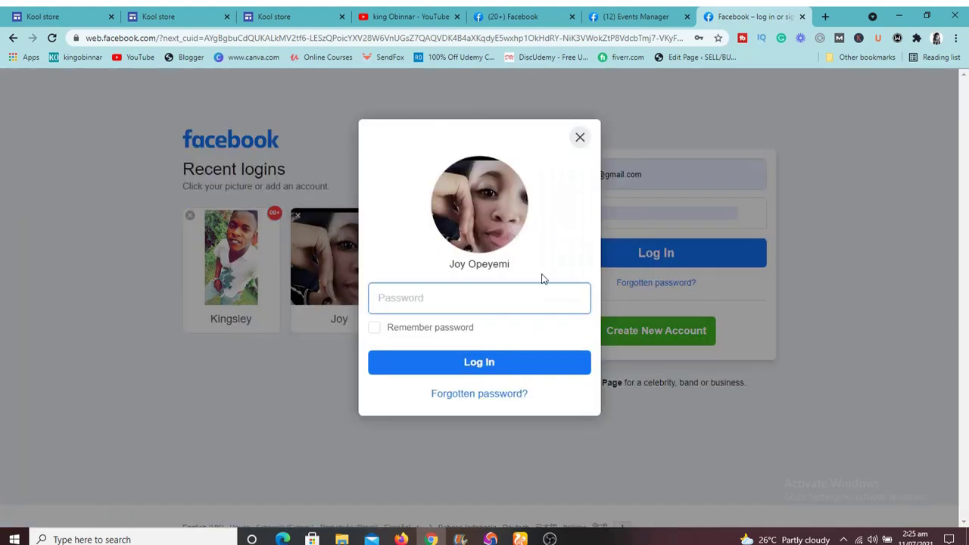
{"action": "left_click", "coordinate": [472, 301]}
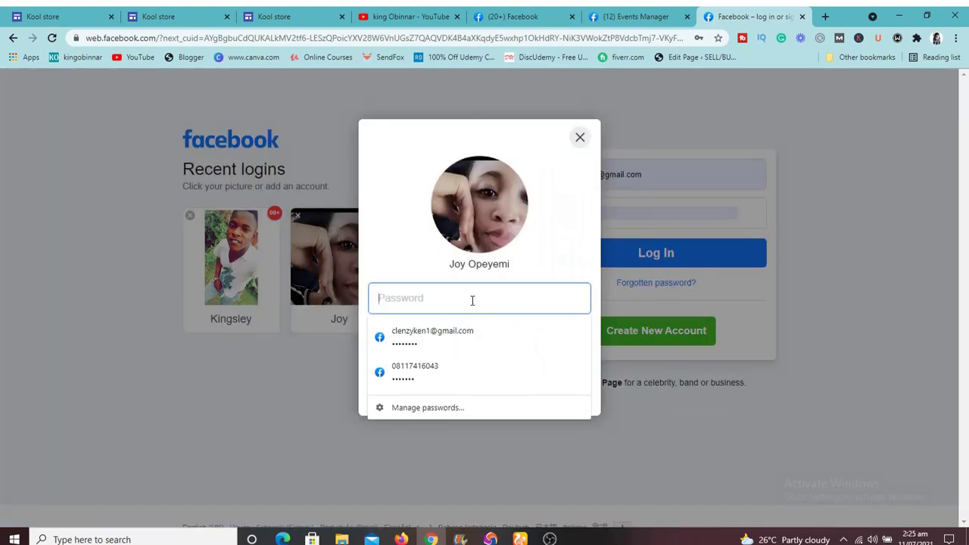
{"action": "left_click", "coordinate": [400, 382]}
{"action": "left_click", "coordinate": [504, 372]}
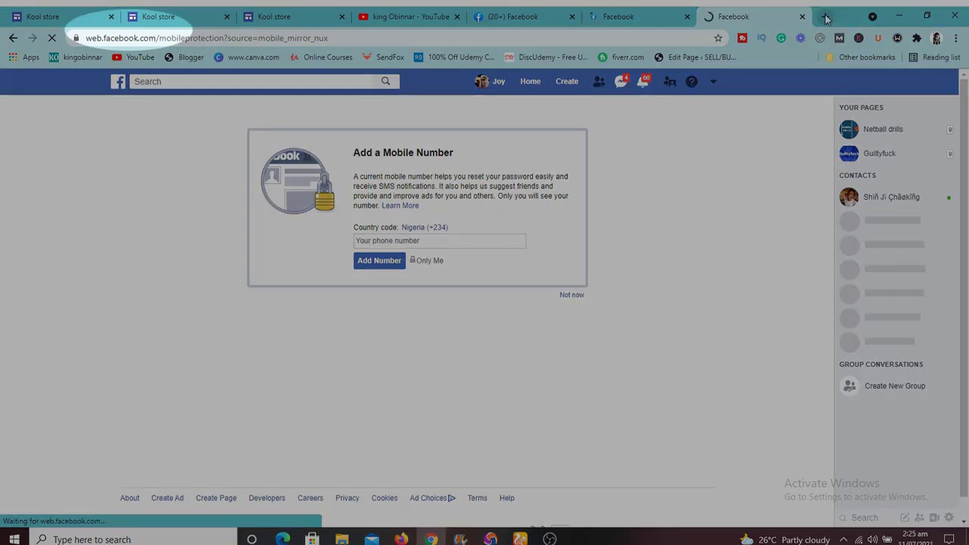
Search Google for "facebook pixels" in a new browser tab.
{"action": "left_click", "coordinate": [825, 17]}
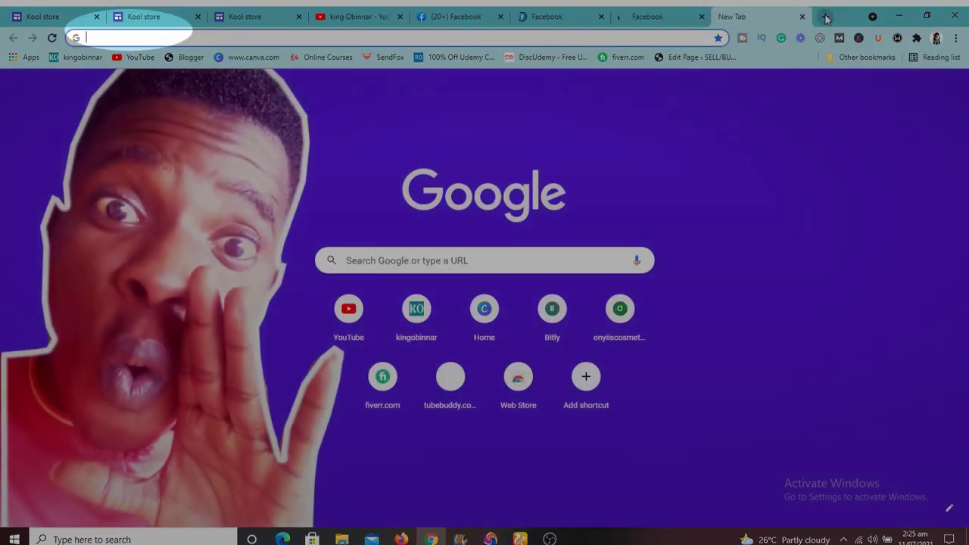
{"action": "type", "text": "fa"}
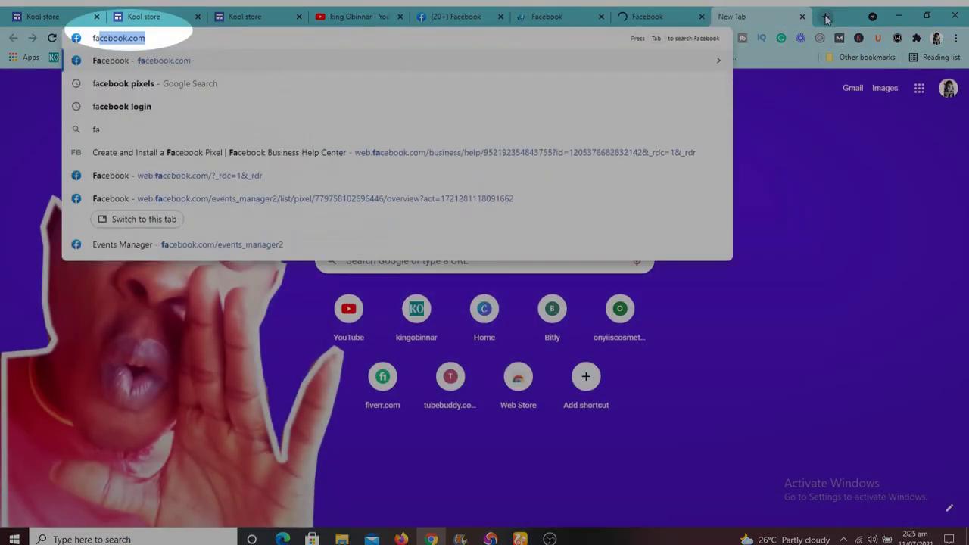
{"action": "type", "text": "ceb"}
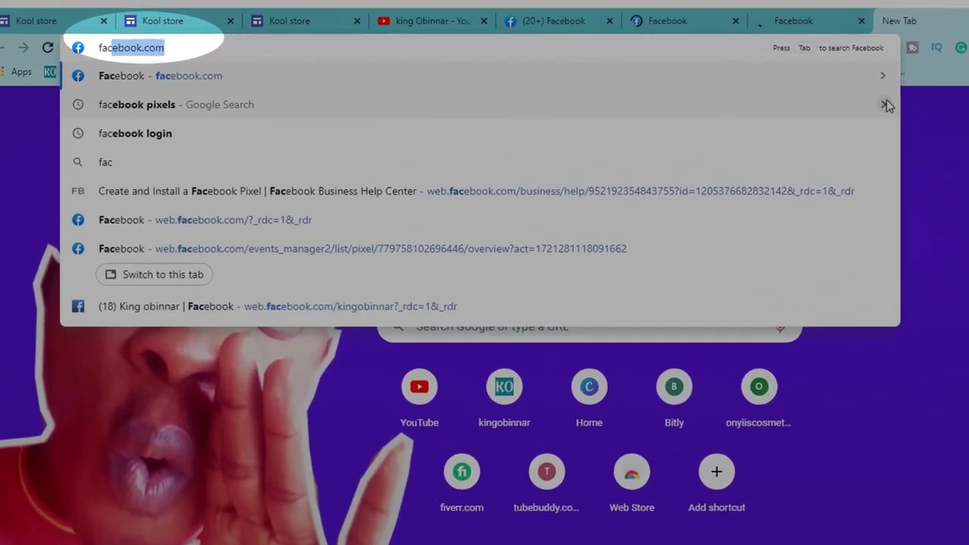
{"action": "type", "text": "ook"}
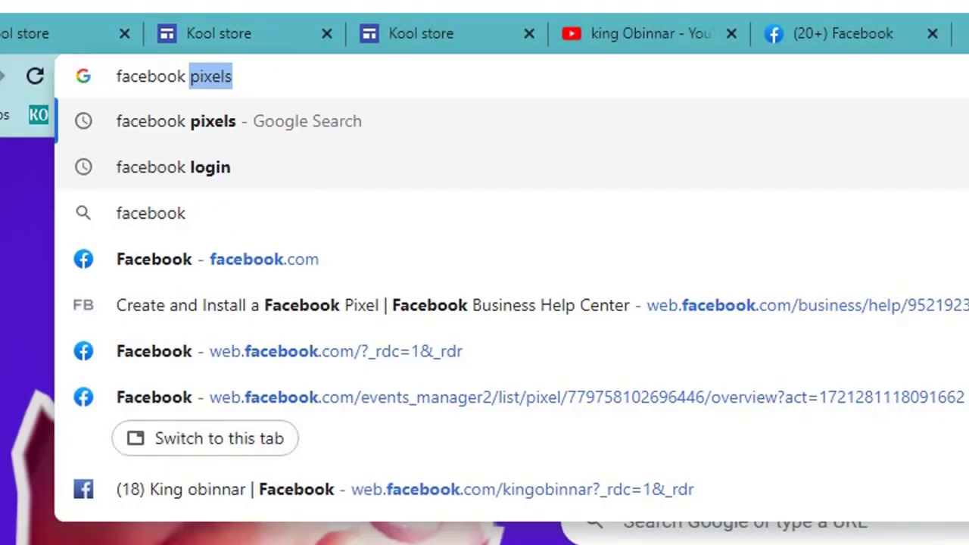
{"action": "type", "text": " pi"}
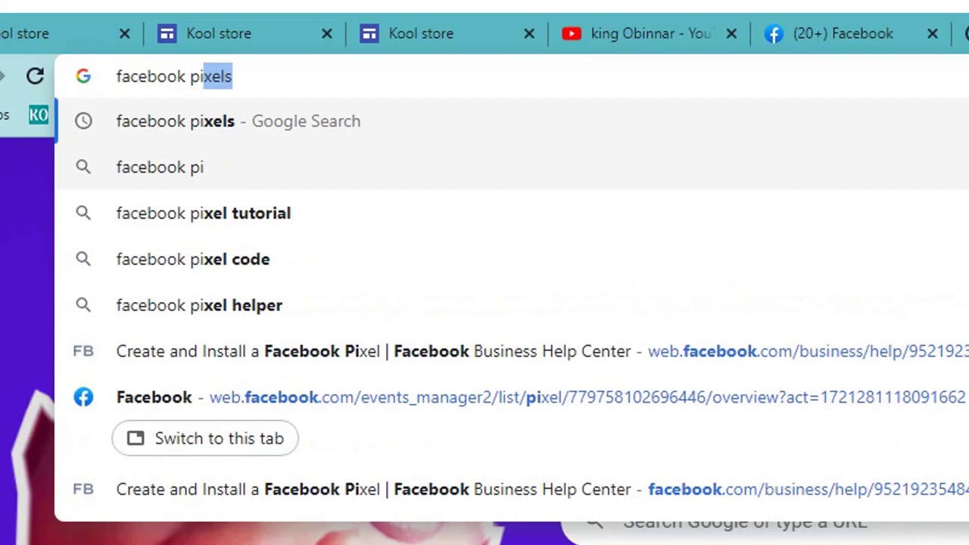
{"action": "type", "text": "xels"}
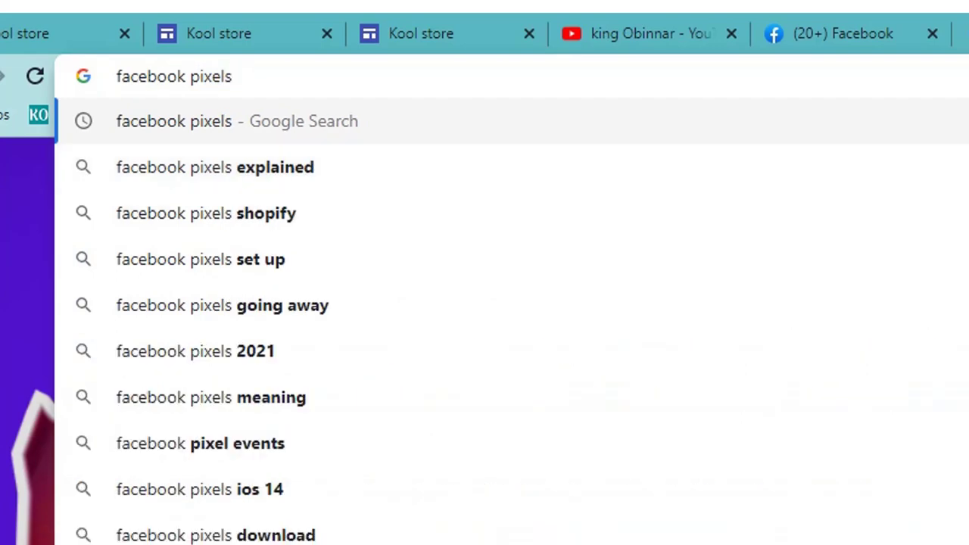
{"action": "key", "text": "Return"}
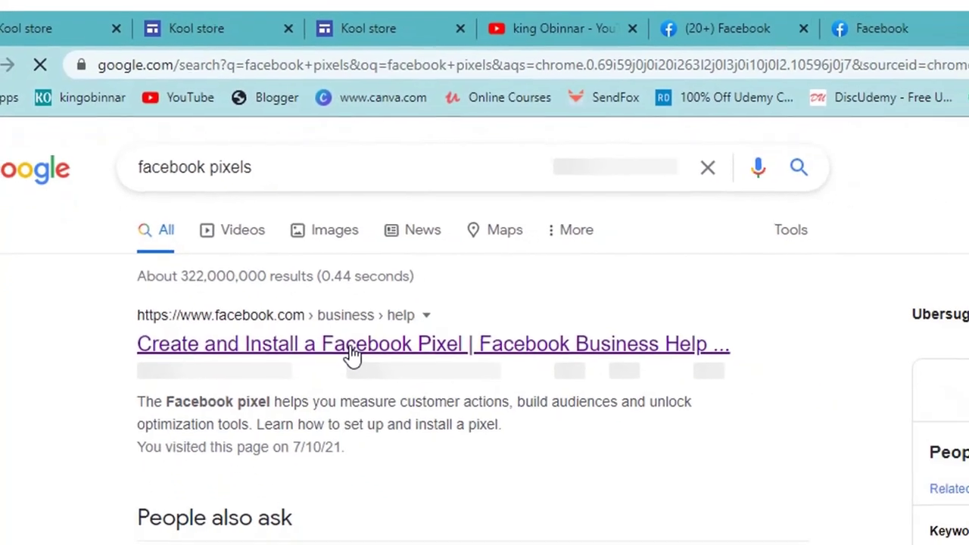
Open the Create and Install a Facebook Pixel help article and follow its link to Events Manager.
{"action": "left_click", "coordinate": [352, 348]}
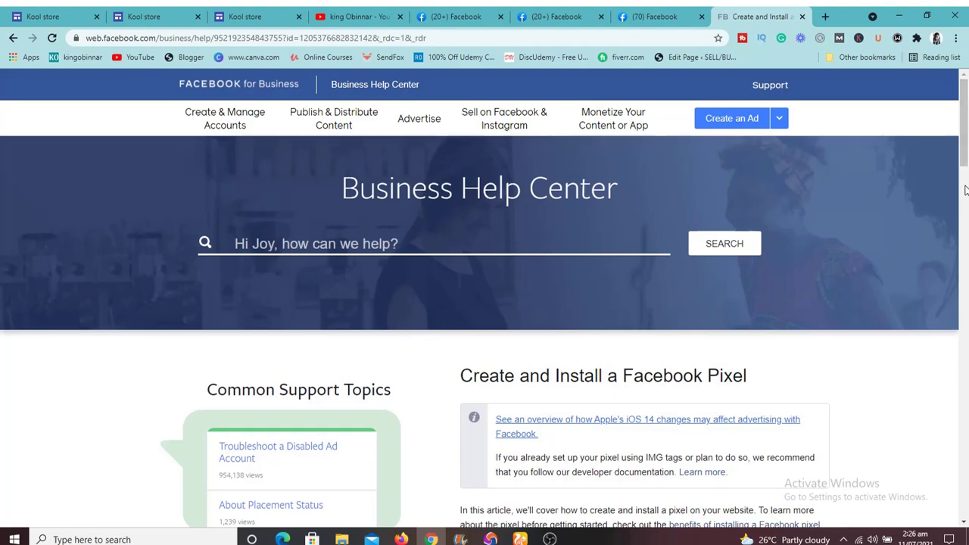
{"action": "mouse_move", "coordinate": [963, 185]}
{"action": "left_mouse_down"}
{"action": "mouse_move", "coordinate": [963, 144]}
{"action": "mouse_move", "coordinate": [965, 247]}
{"action": "mouse_move", "coordinate": [967, 171]}
{"action": "left_mouse_up"}
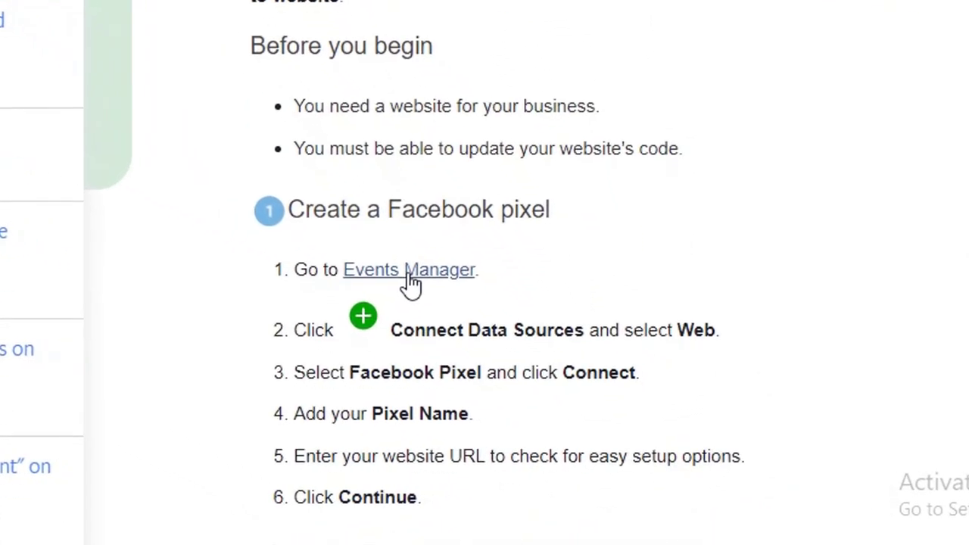
{"action": "left_click", "coordinate": [410, 277]}
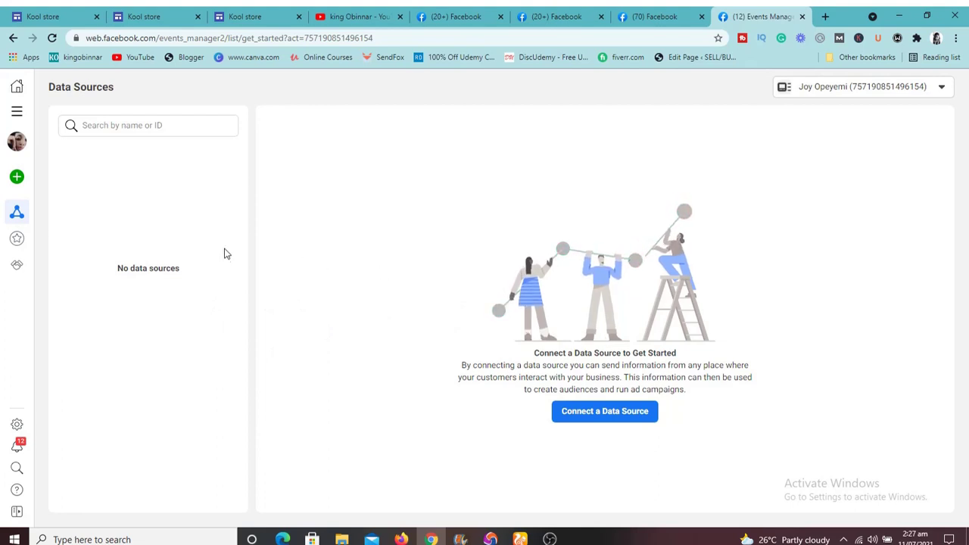
Connect a new Web data source with Facebook Pixel as the connection method.
{"action": "left_click", "coordinate": [17, 178]}
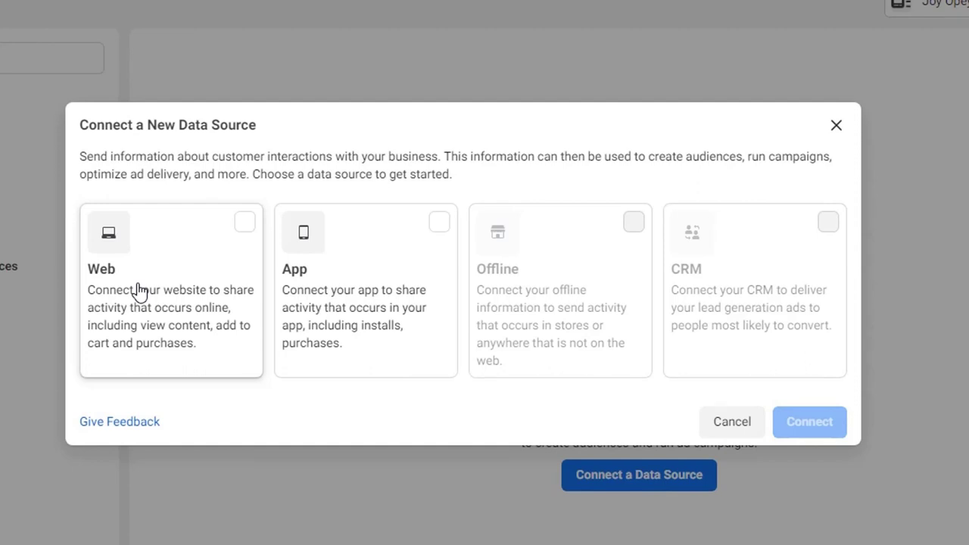
{"action": "left_click", "coordinate": [142, 289]}
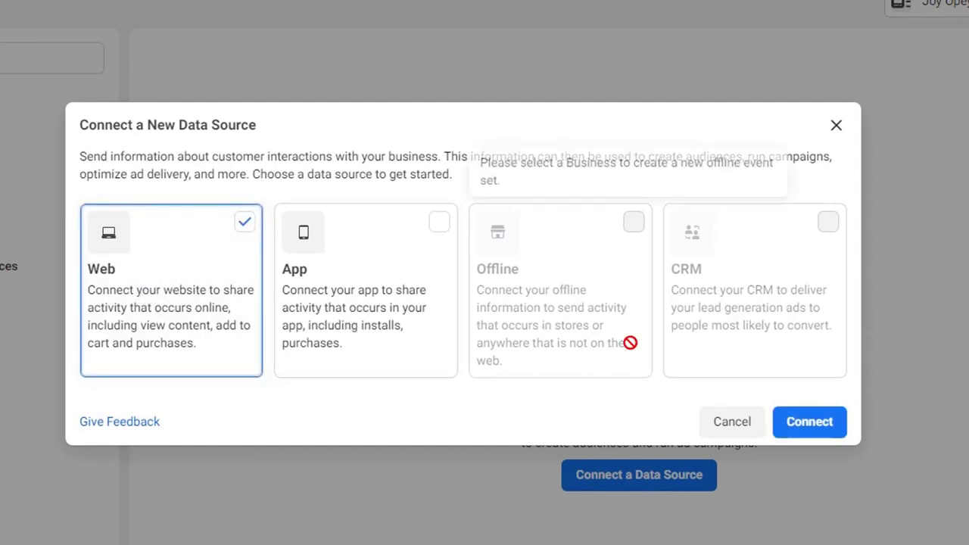
{"action": "left_click", "coordinate": [805, 426]}
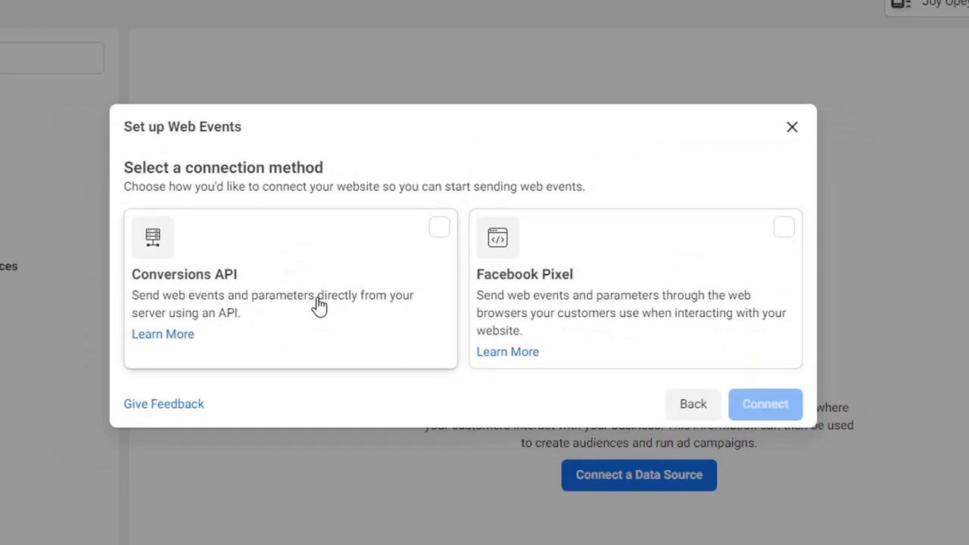
{"action": "left_click", "coordinate": [530, 274]}
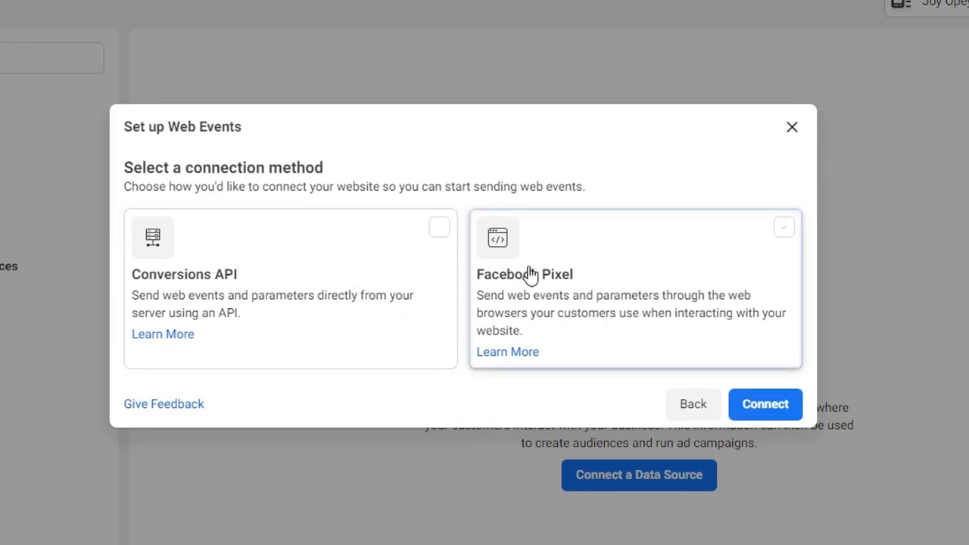
{"action": "left_click", "coordinate": [766, 404]}
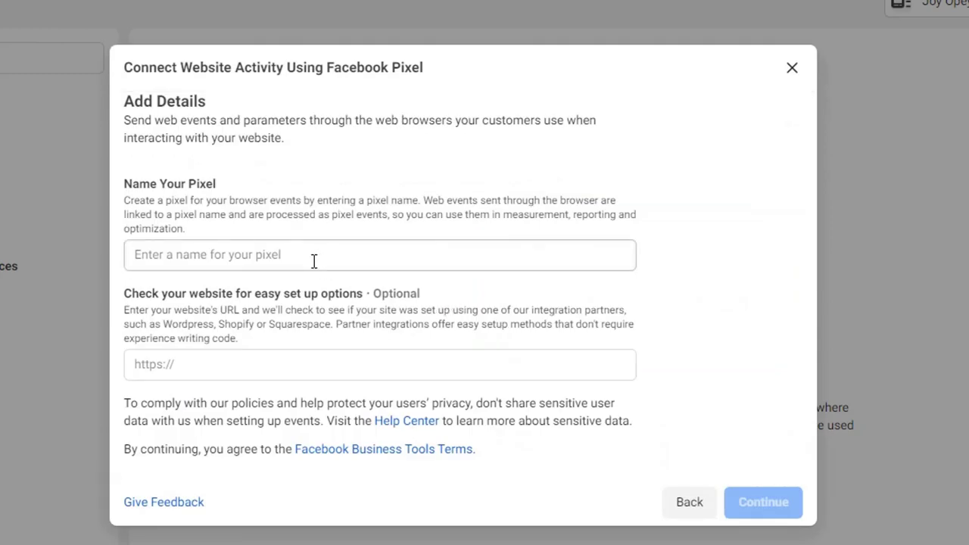
Name the pixel "Web tracking" and place the cursor in the optional website URL field.
{"action": "left_click", "coordinate": [314, 261]}
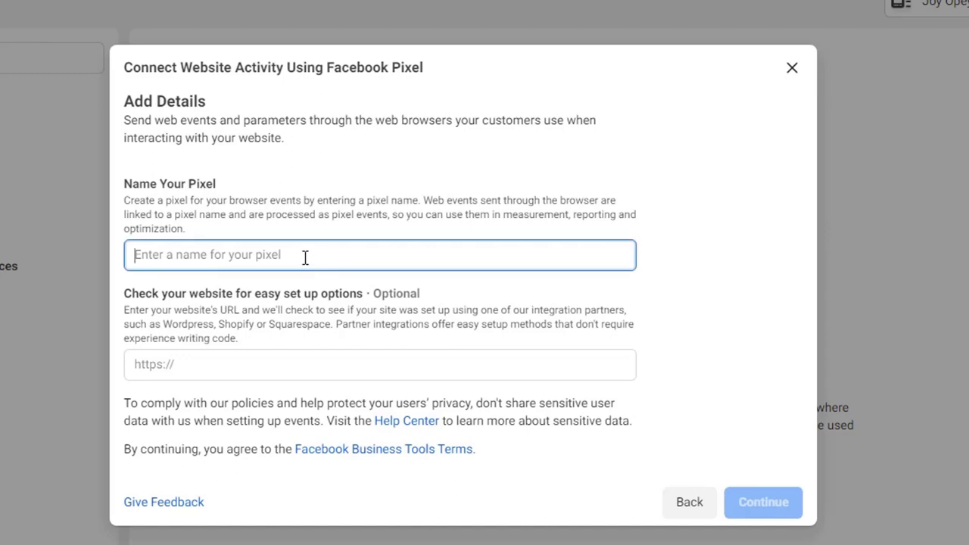
{"action": "type", "text": "Web tracking"}
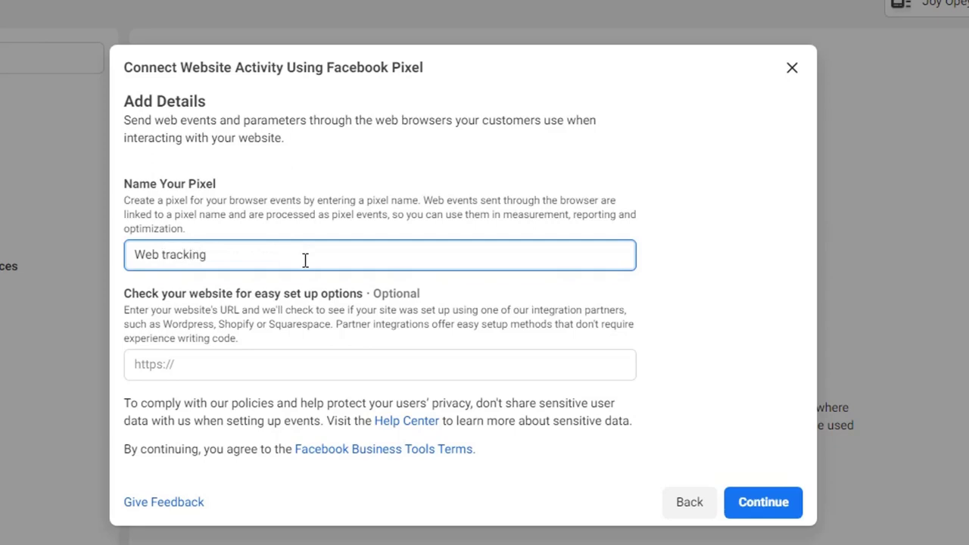
{"action": "left_click", "coordinate": [228, 364]}
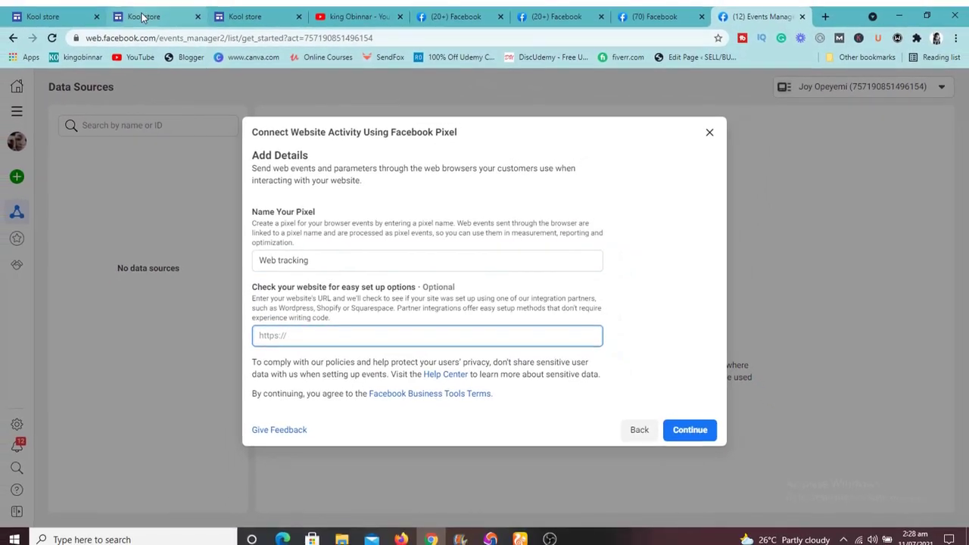
Switch to Google Sites and open the Kool store site from the recent sites in the editor.
{"action": "left_click", "coordinate": [141, 17]}
{"action": "left_click", "coordinate": [83, 17]}
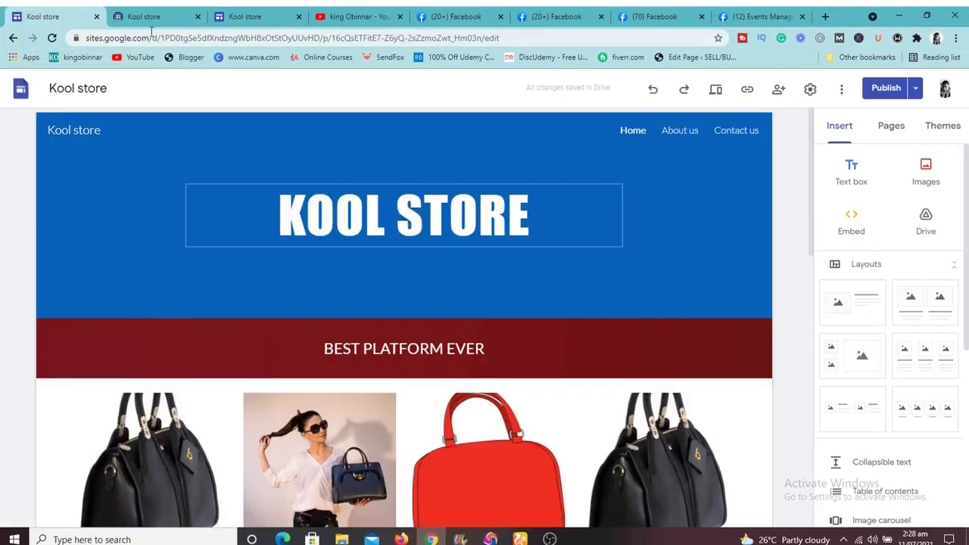
{"action": "left_click", "coordinate": [250, 17]}
{"action": "left_click", "coordinate": [54, 12]}
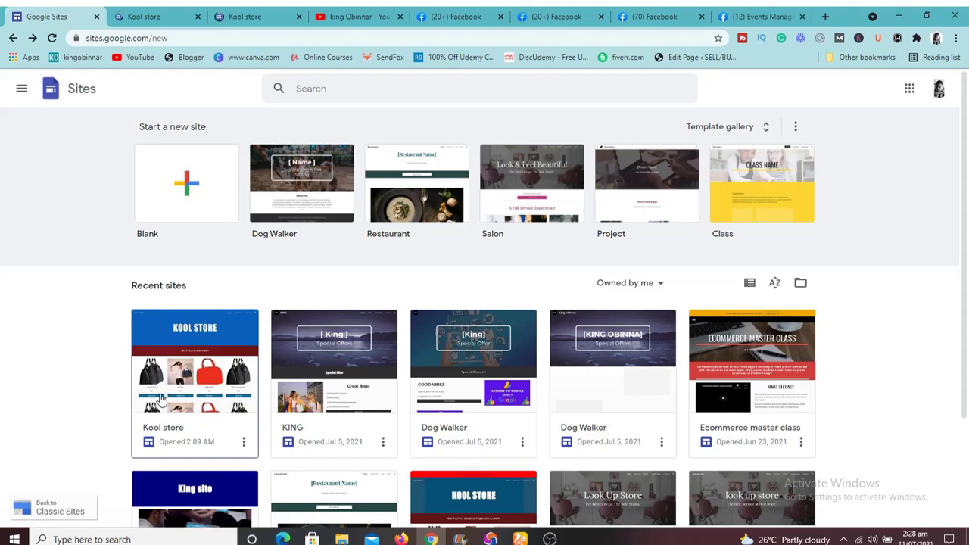
{"action": "left_click", "coordinate": [202, 394]}
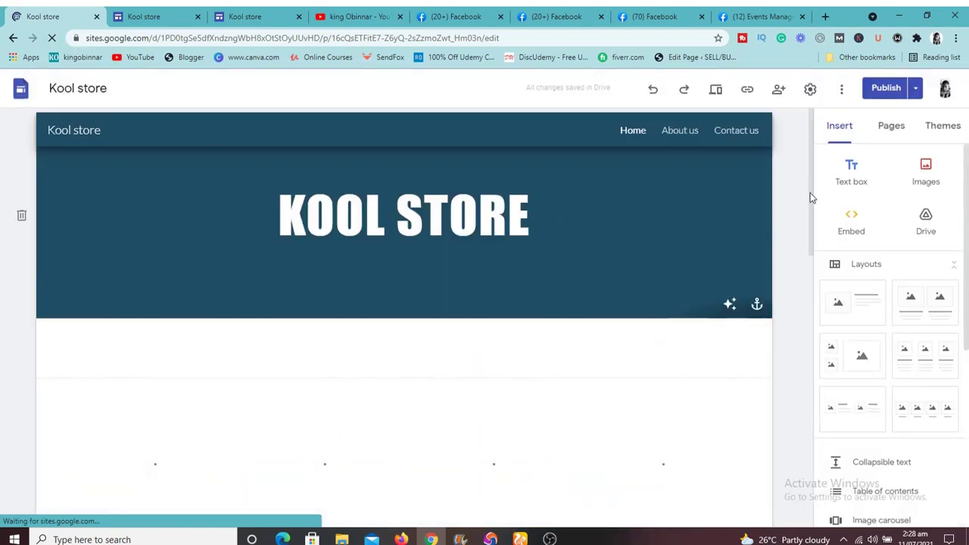
{"action": "scroll", "coordinate": [810, 220], "scroll_direction": "down", "scroll_amount": 1}
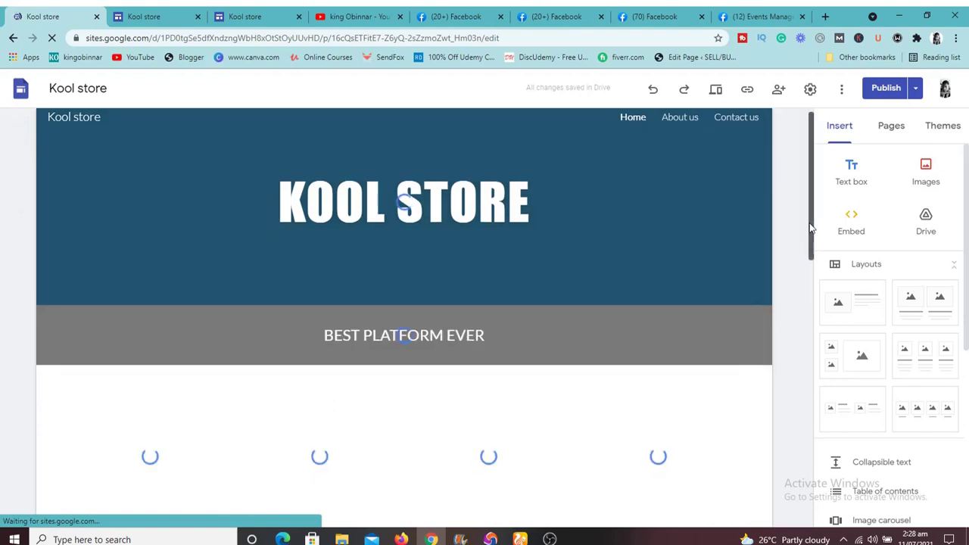
{"action": "scroll", "coordinate": [809, 246], "scroll_direction": "down", "scroll_amount": 2}
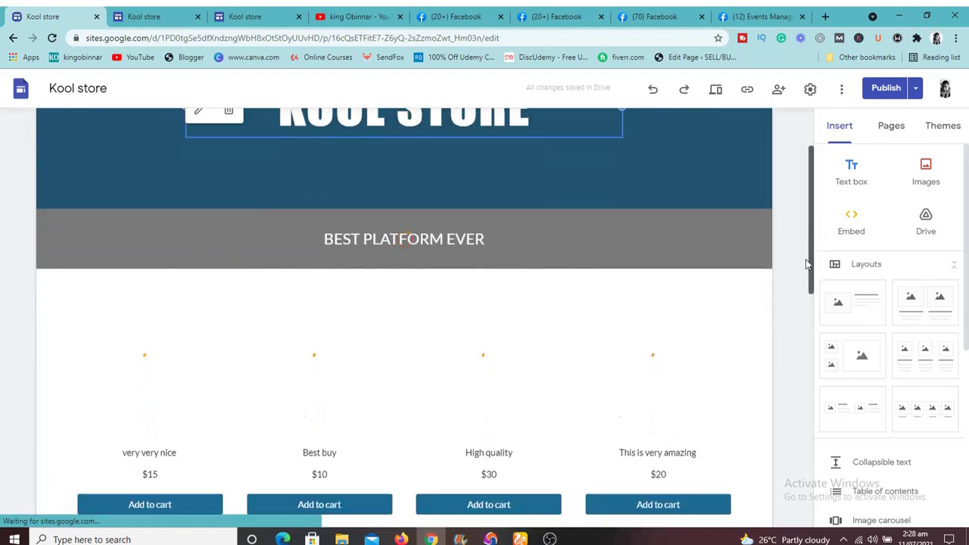
{"action": "scroll", "coordinate": [808, 240], "scroll_direction": "up", "scroll_amount": 3}
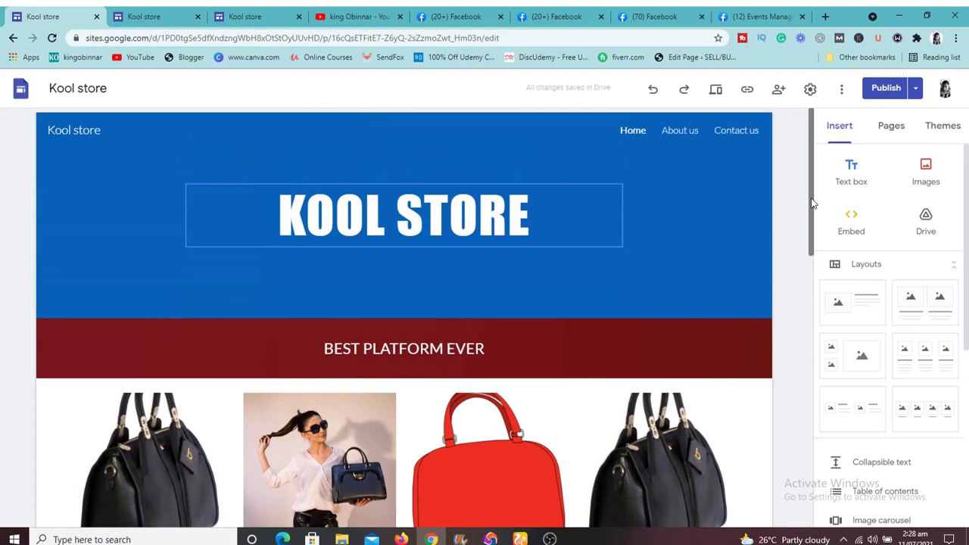
{"action": "mouse_move", "coordinate": [573, 206]}
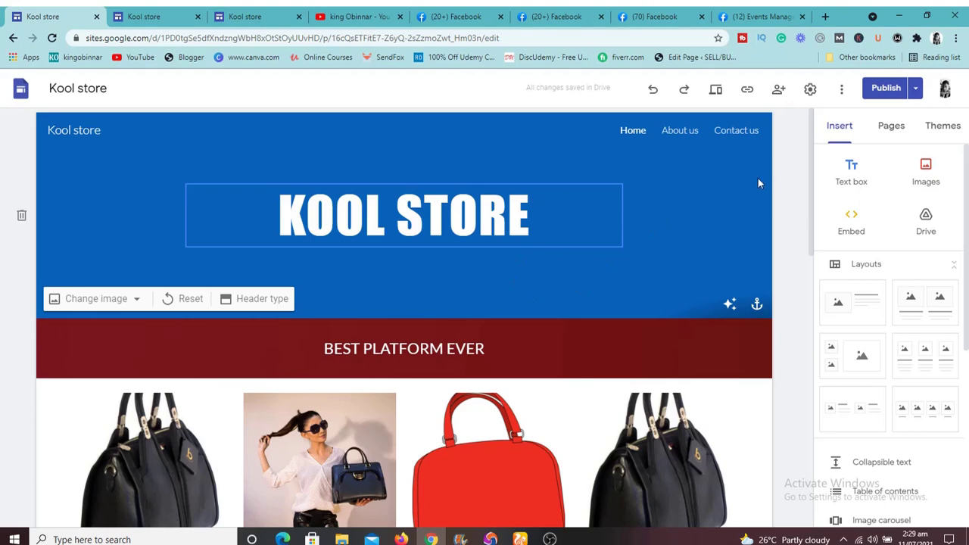
{"action": "left_click", "coordinate": [810, 89]}
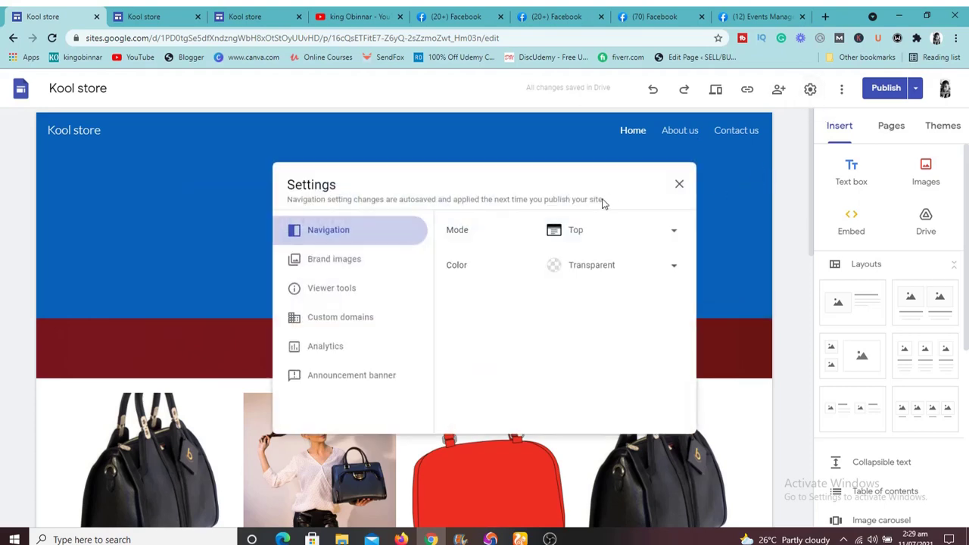
{"action": "left_click", "coordinate": [339, 324]}
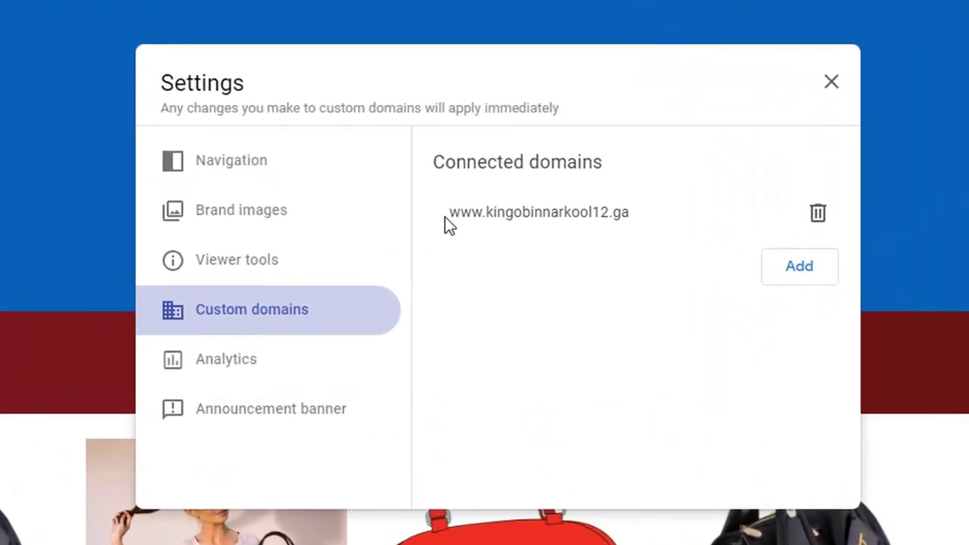
{"action": "left_click_drag", "start_coordinate": [482, 214], "coordinate": [649, 224]}
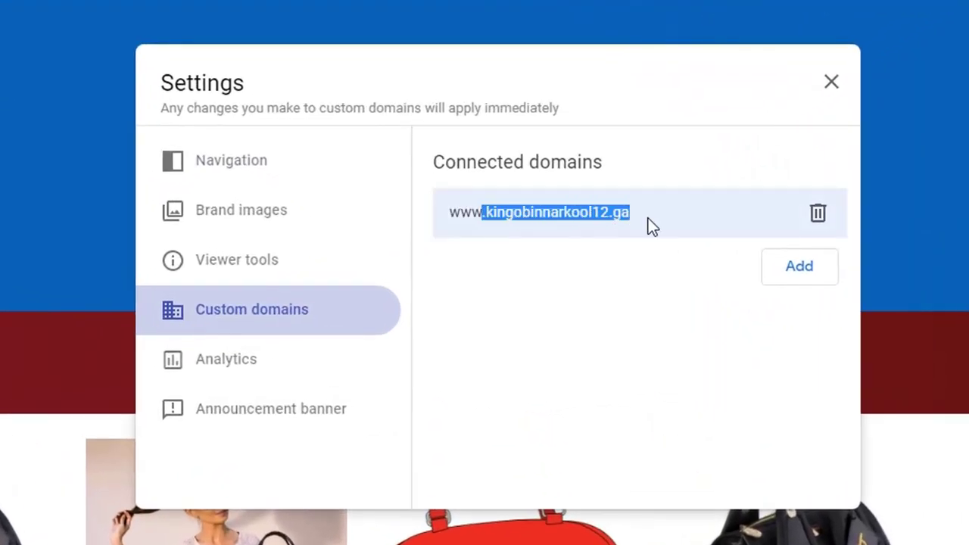
{"action": "left_click", "coordinate": [639, 222]}
{"action": "triple_click", "coordinate": [568, 210]}
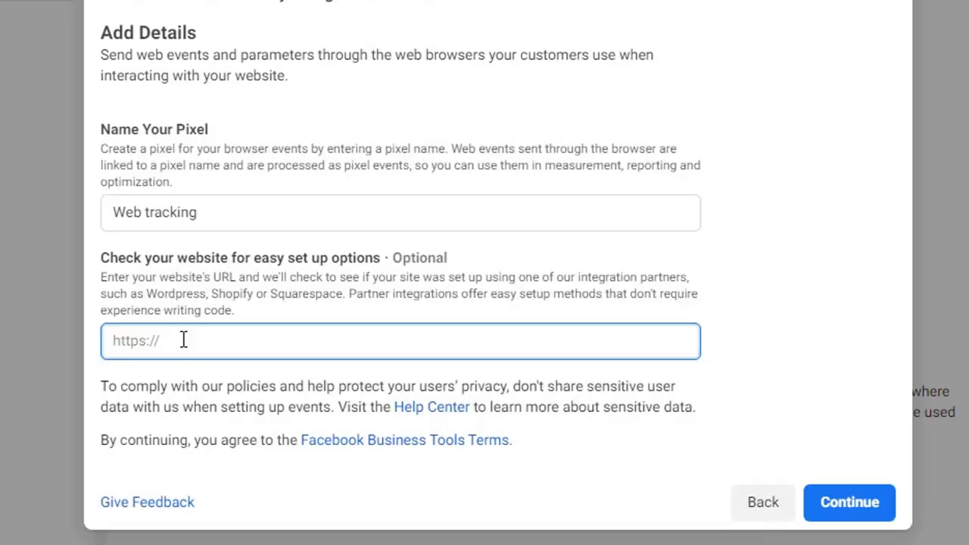
{"action": "type", "text": "www.kingobinnarkool12.ga"}
{"action": "left_click", "coordinate": [114, 342]}
{"action": "type", "text": "http"}
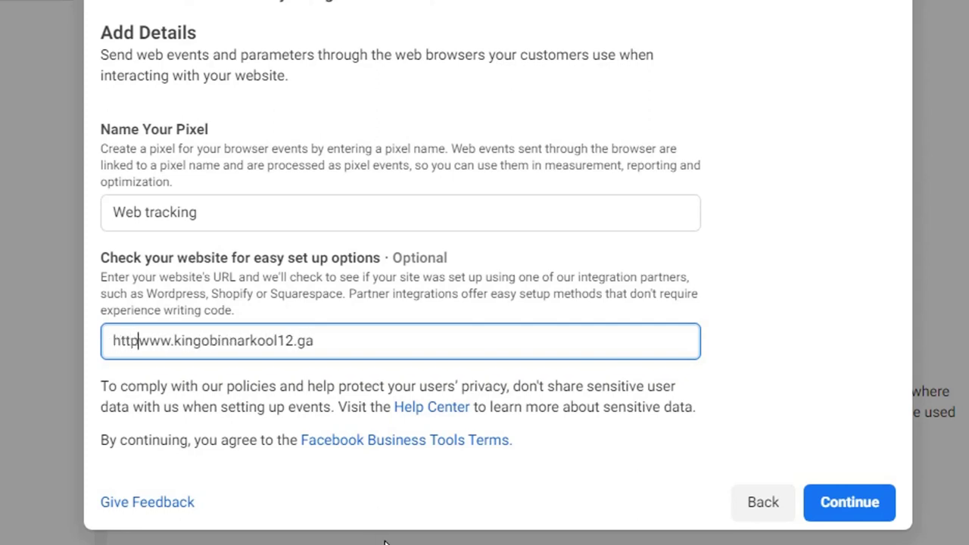
{"action": "type", "text": "s://"}
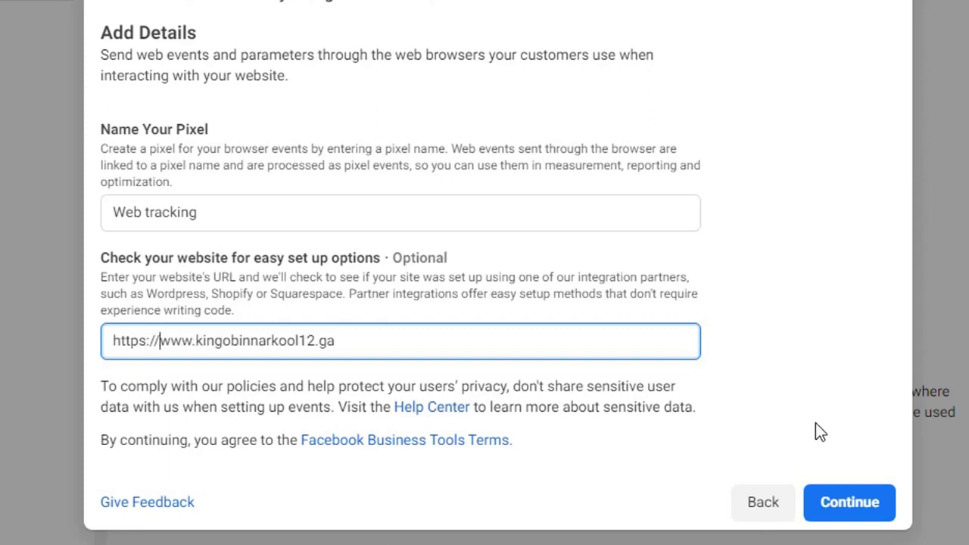
Continue to the pixel installation, choose to install the code manually and copy the base code.
{"action": "left_click", "coordinate": [847, 499]}
{"action": "left_click", "coordinate": [849, 503]}
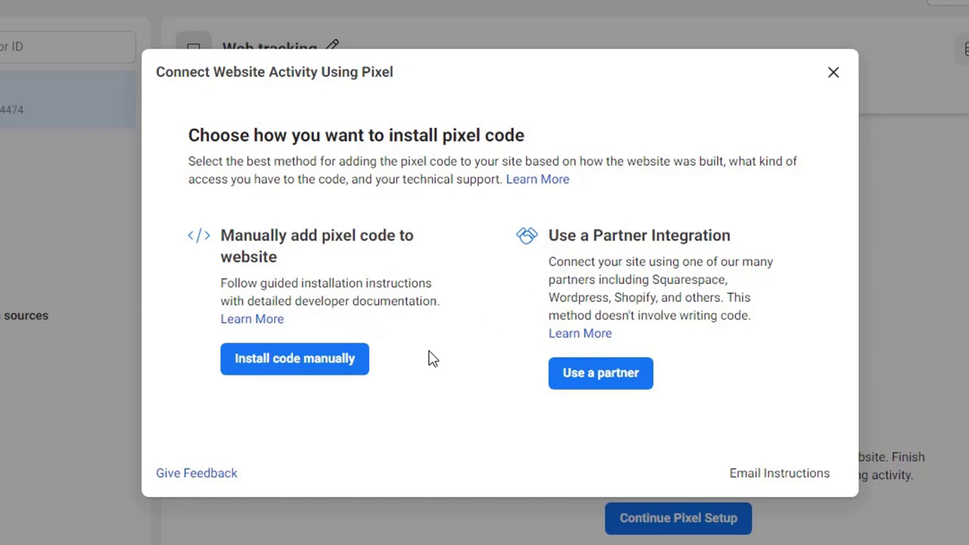
{"action": "left_click", "coordinate": [343, 364]}
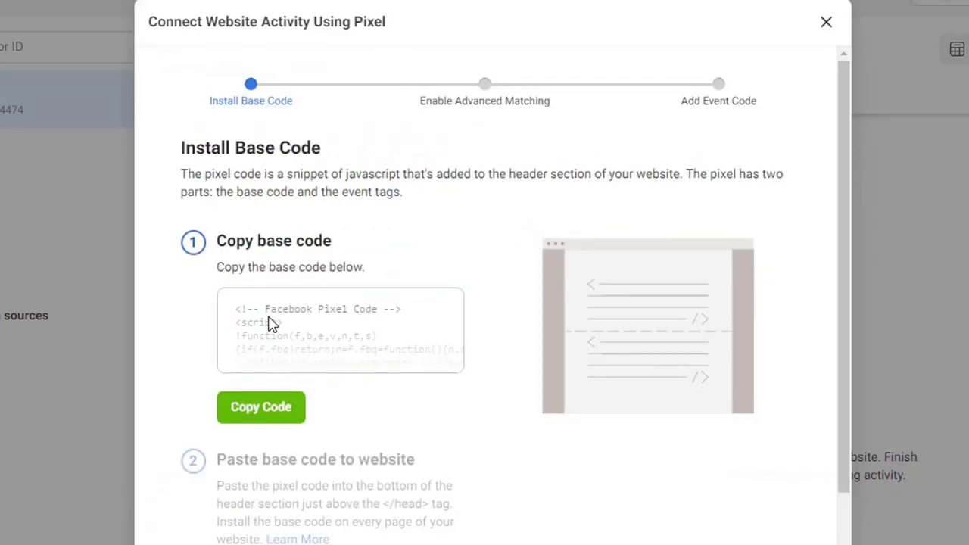
{"action": "left_click", "coordinate": [273, 418]}
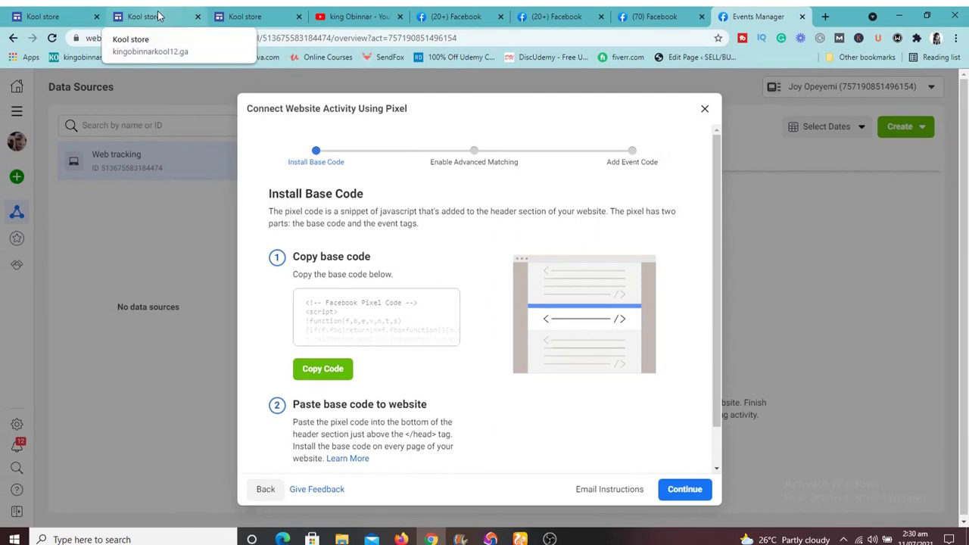
Switch to the Kool store editor in Google Sites and embed the copied pixel base code on the Home page.
{"action": "left_click", "coordinate": [173, 14]}
{"action": "left_click", "coordinate": [59, 17]}
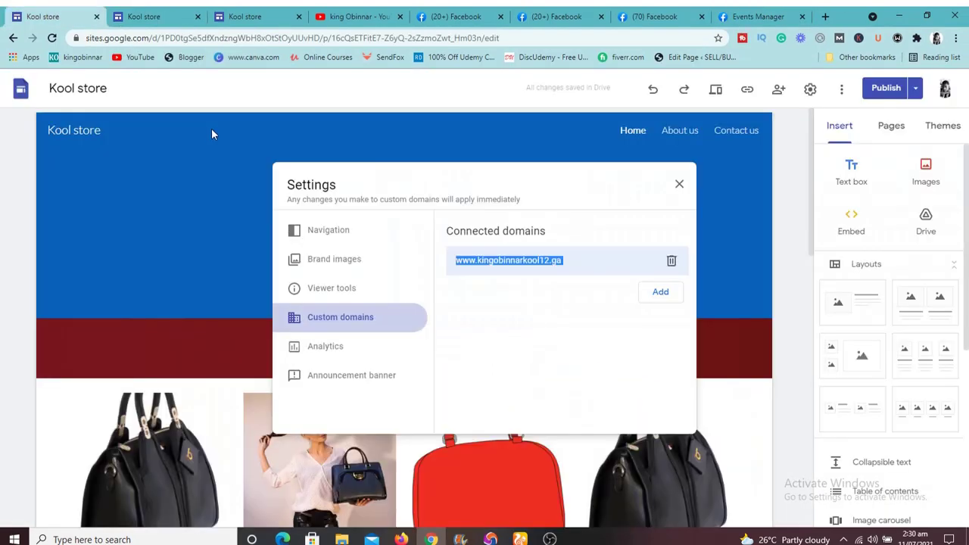
{"action": "left_click", "coordinate": [174, 206]}
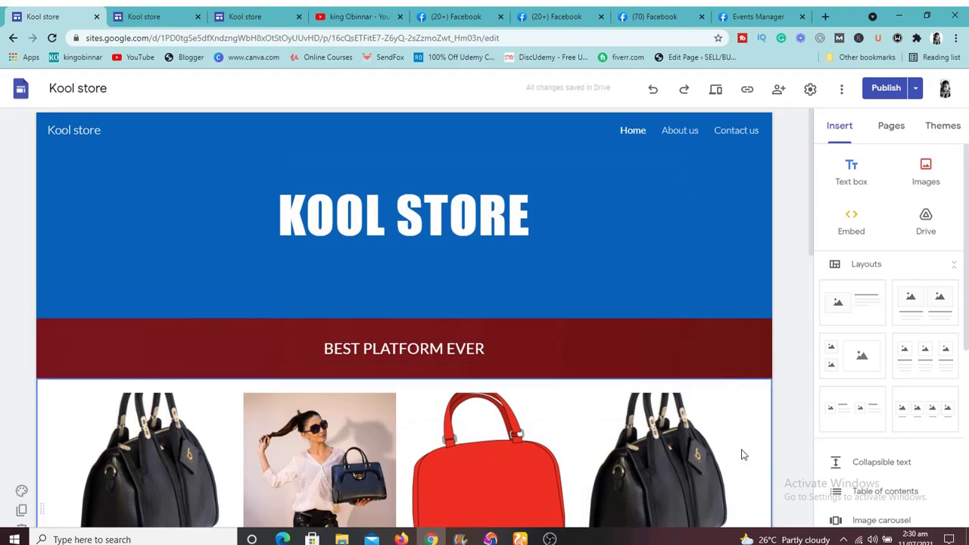
{"action": "left_click", "coordinate": [854, 237]}
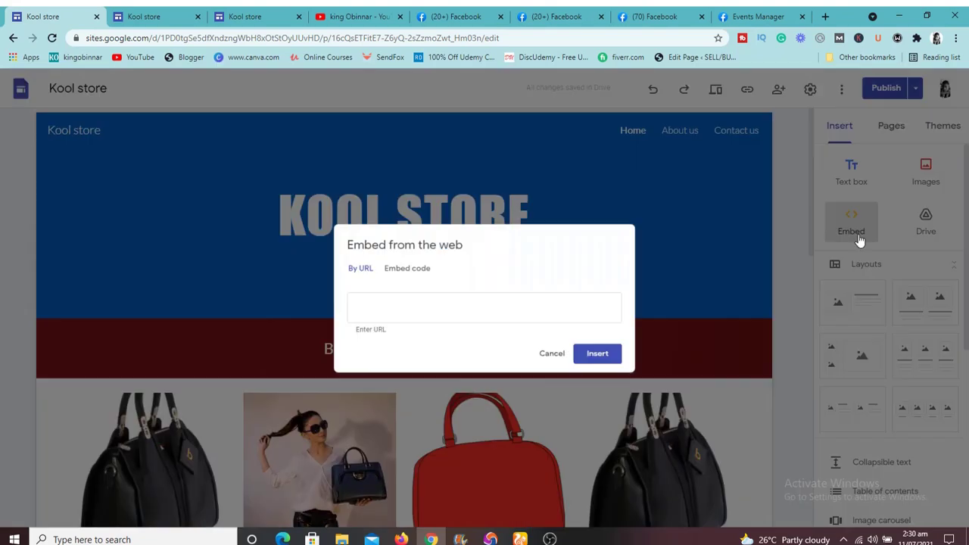
{"action": "left_click", "coordinate": [399, 267]}
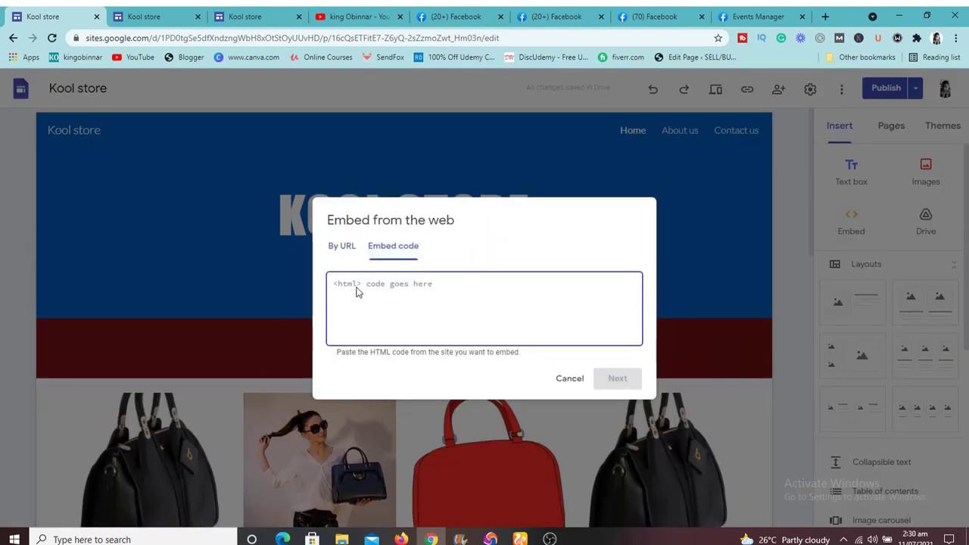
{"action": "key", "text": "ctrl+v"}
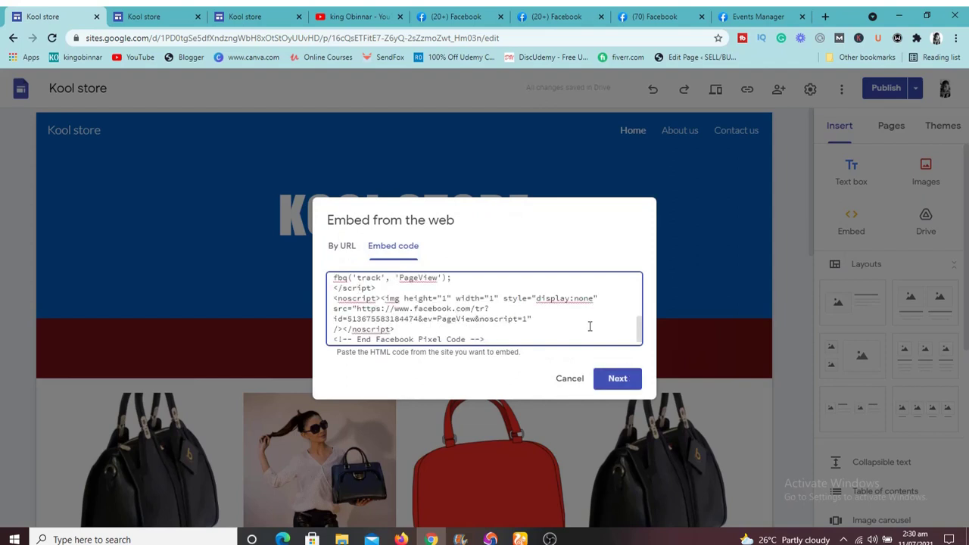
{"action": "left_click", "coordinate": [617, 381]}
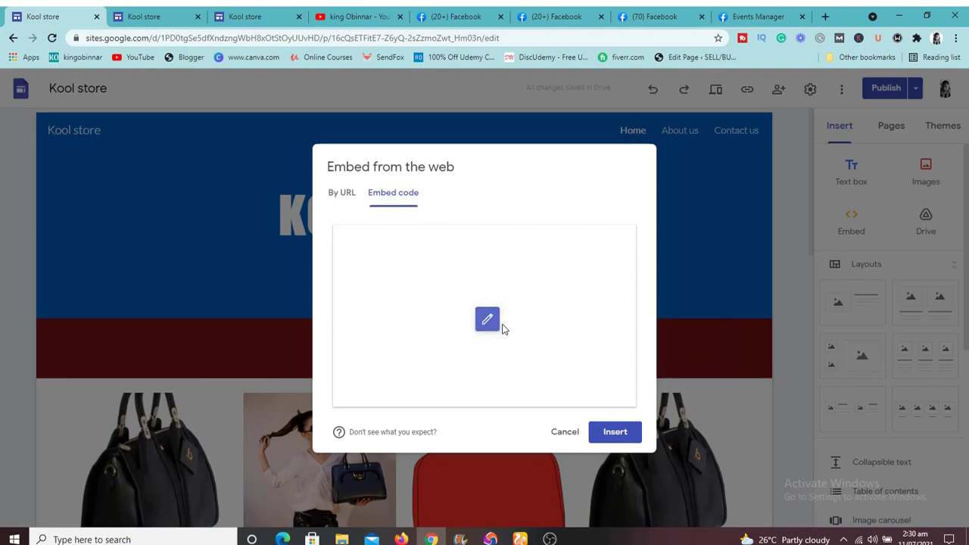
{"action": "left_click", "coordinate": [615, 432]}
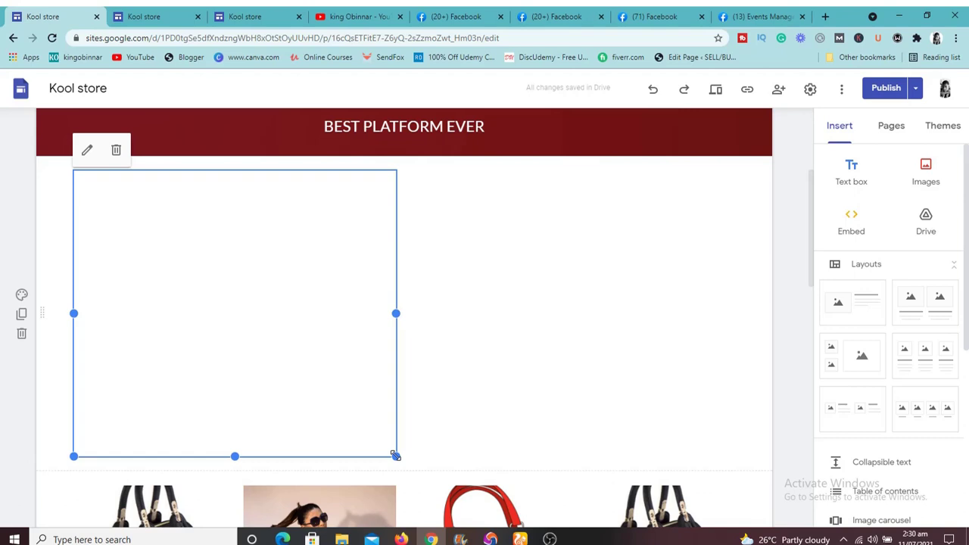
Shrink the embedded code block and move it into the header section beneath the KOOL STORE title.
{"action": "left_click_drag", "start_coordinate": [395, 455], "coordinate": [96, 195]}
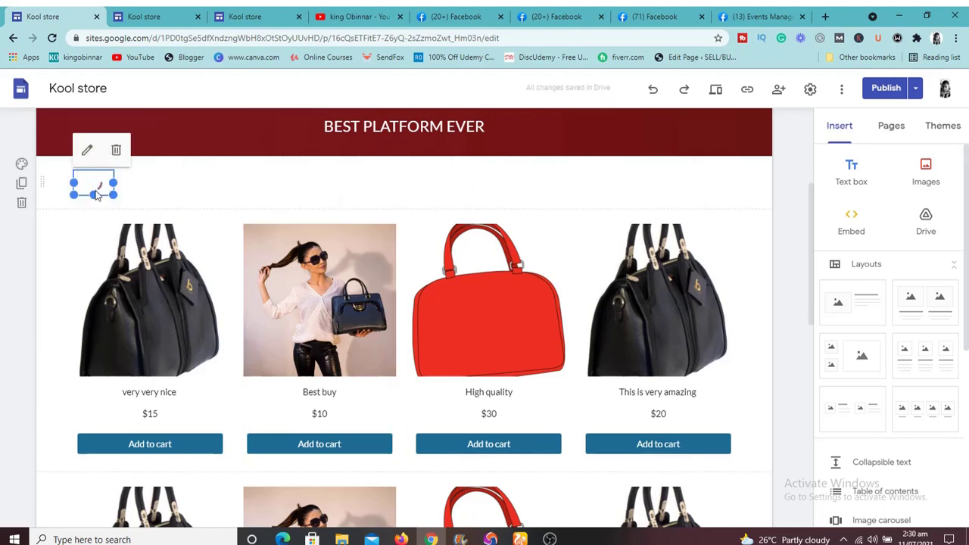
{"action": "mouse_move", "coordinate": [94, 193]}
{"action": "left_mouse_down"}
{"action": "mouse_move", "coordinate": [98, 172]}
{"action": "mouse_move", "coordinate": [92, 194]}
{"action": "left_mouse_up"}
{"action": "left_click_drag", "start_coordinate": [112, 194], "coordinate": [88, 187]}
{"action": "left_click_drag", "start_coordinate": [94, 183], "coordinate": [408, 311]}
{"action": "left_click_drag", "start_coordinate": [428, 265], "coordinate": [430, 239]}
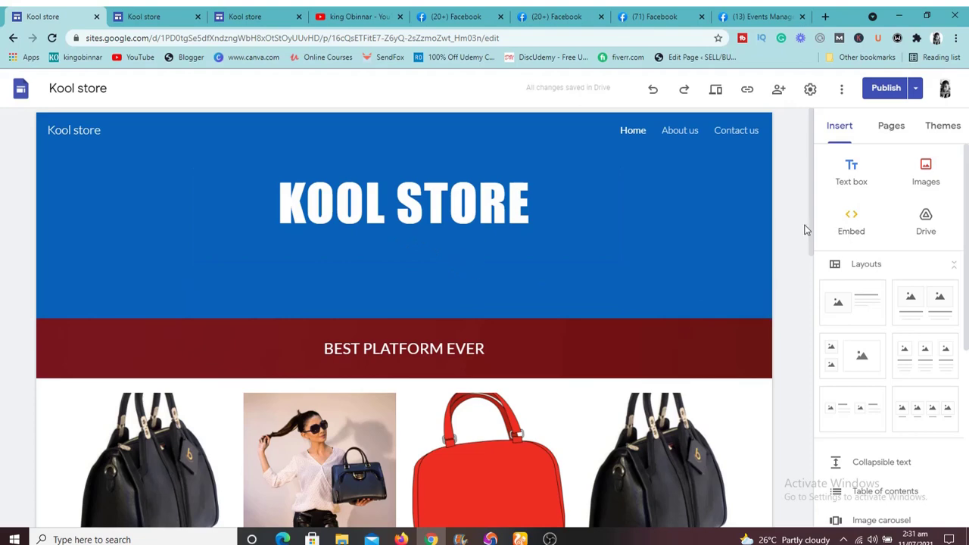
Publish the updated Kool store site and return to the pixel setup in Events Manager.
{"action": "left_click", "coordinate": [894, 93]}
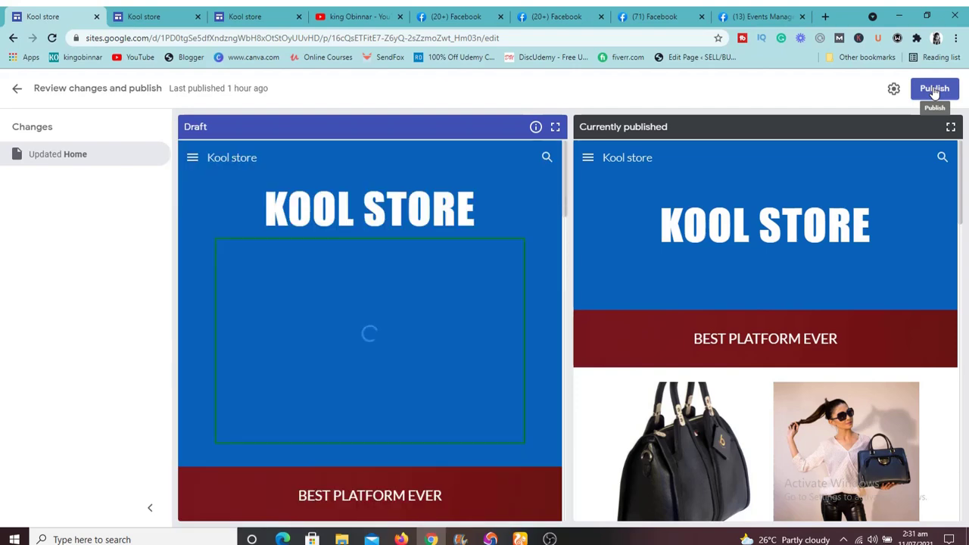
{"action": "left_click", "coordinate": [934, 90]}
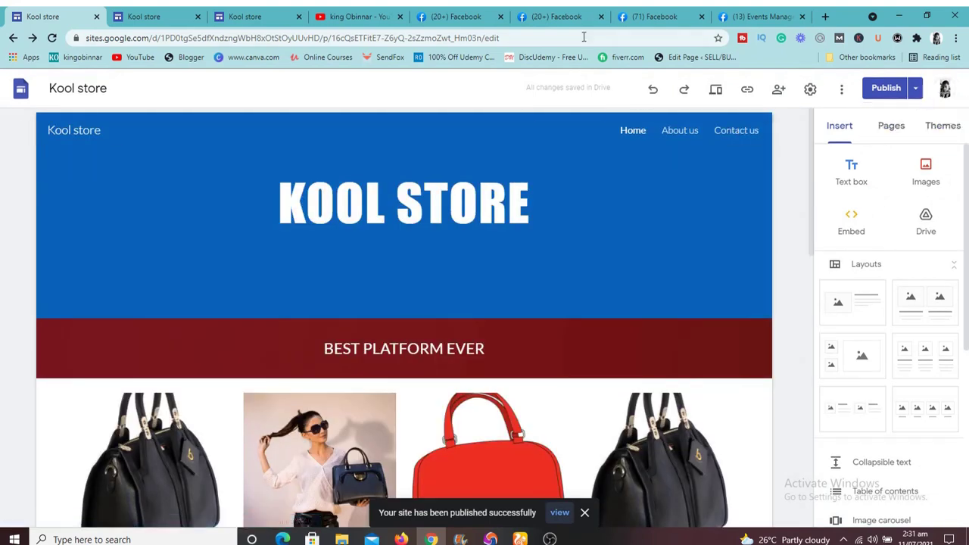
{"action": "left_click", "coordinate": [771, 10]}
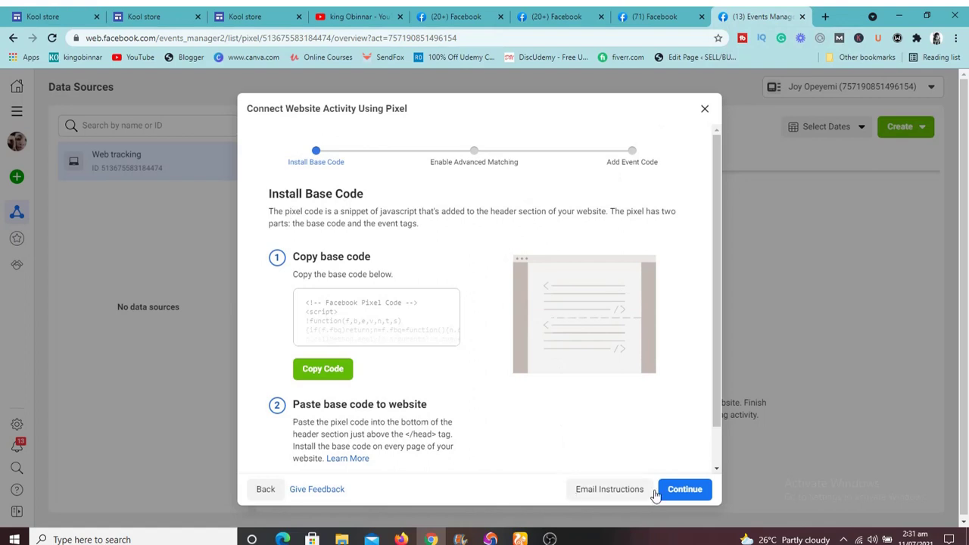
Continue through the pixel setup with Automatic Advanced Matching left off and open the Event Setup Tool.
{"action": "left_click", "coordinate": [685, 491]}
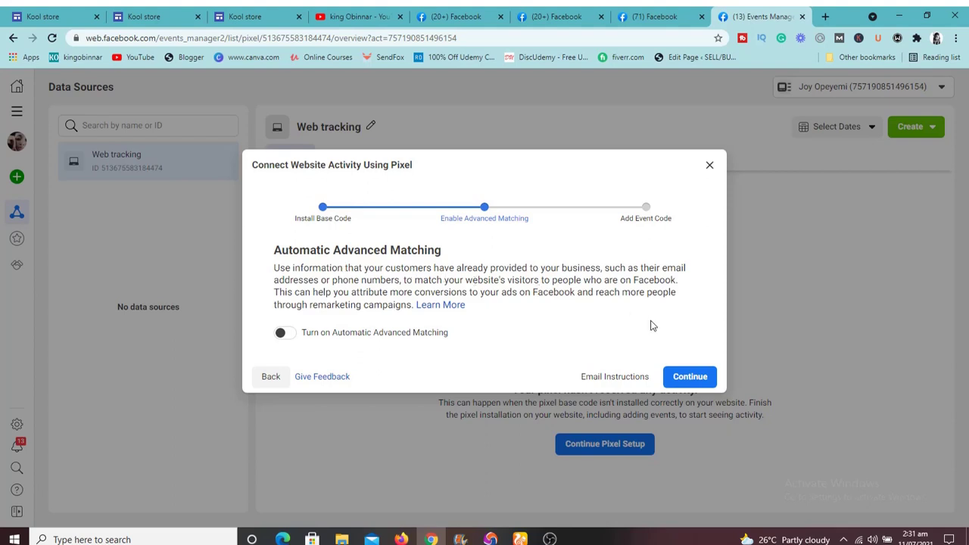
{"action": "left_click", "coordinate": [292, 336]}
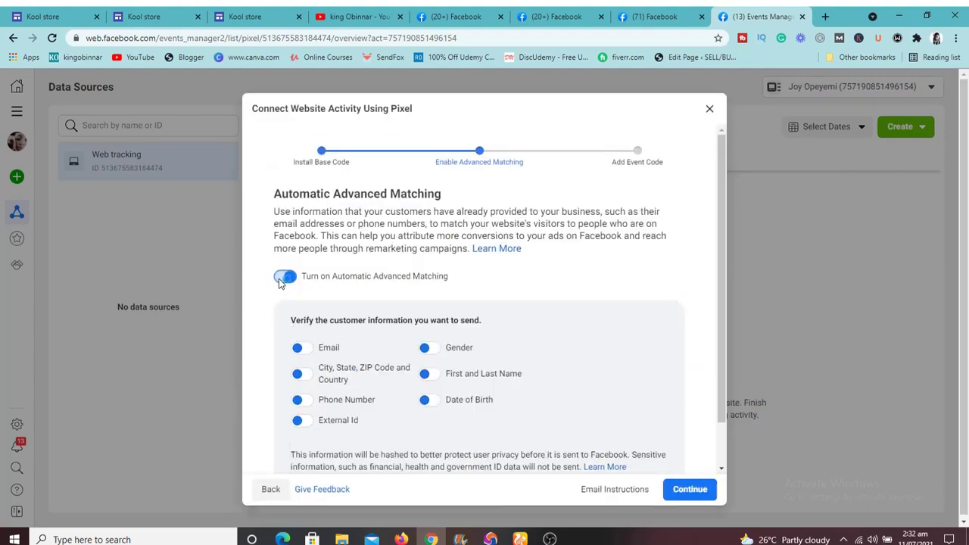
{"action": "left_click", "coordinate": [285, 277]}
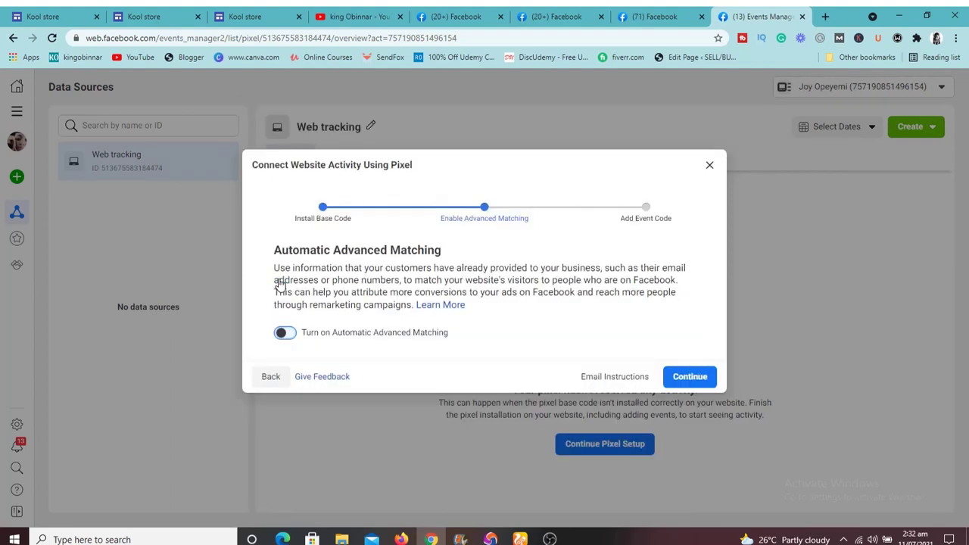
{"action": "left_click", "coordinate": [691, 378]}
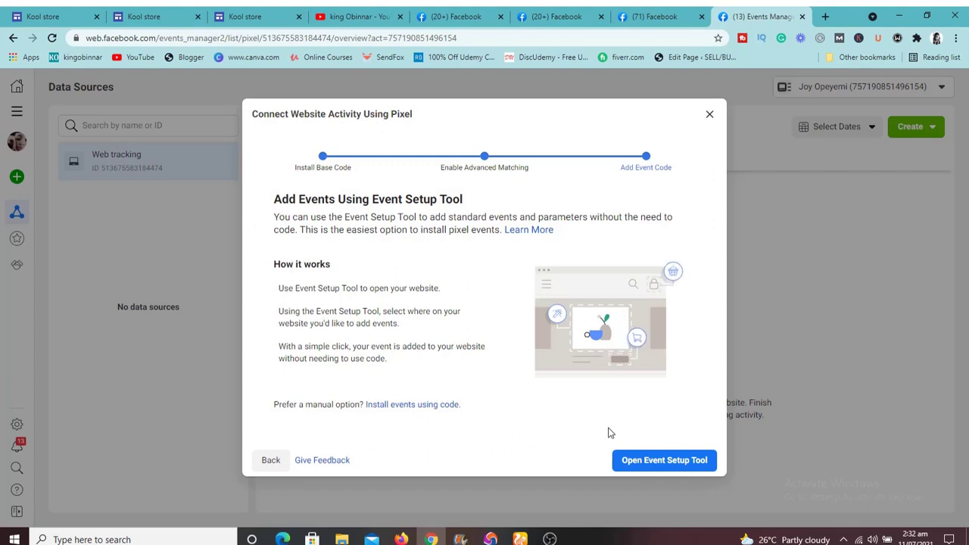
{"action": "left_click", "coordinate": [641, 464]}
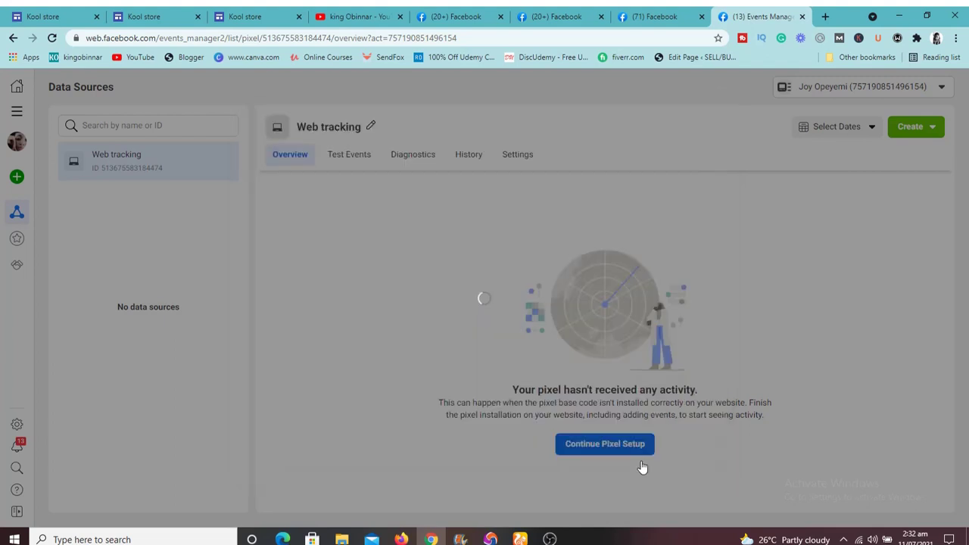
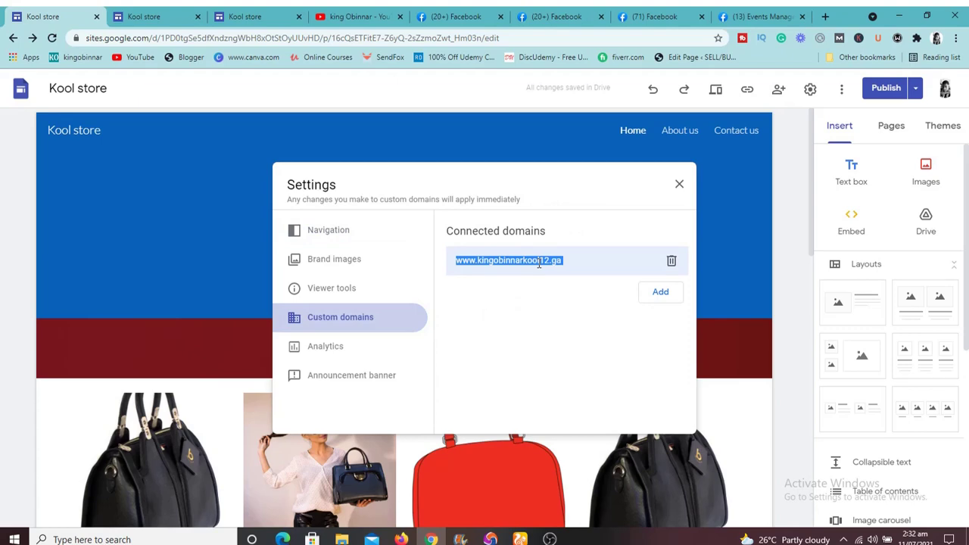
{"action": "left_click", "coordinate": [759, 16]}
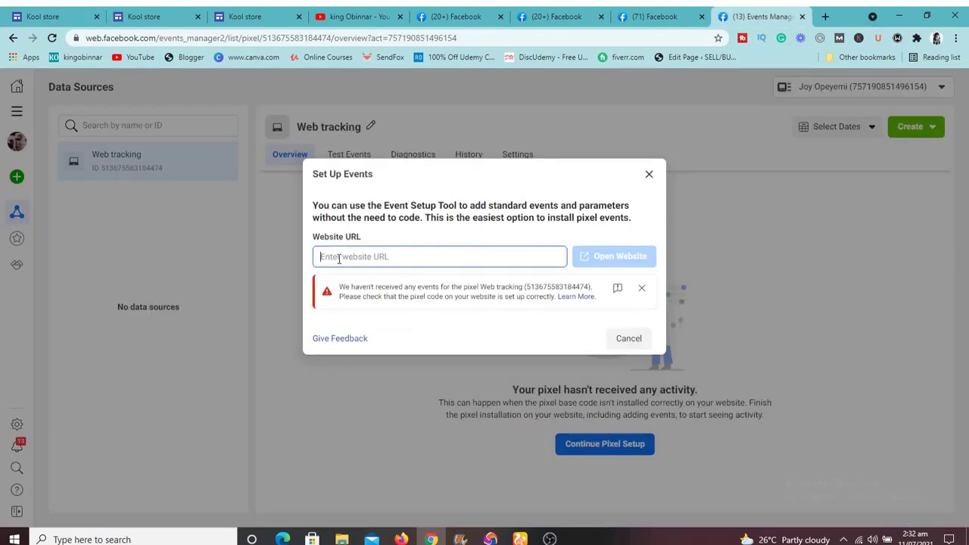
{"action": "type", "text": "www.kingobinnarkool12.ga"}
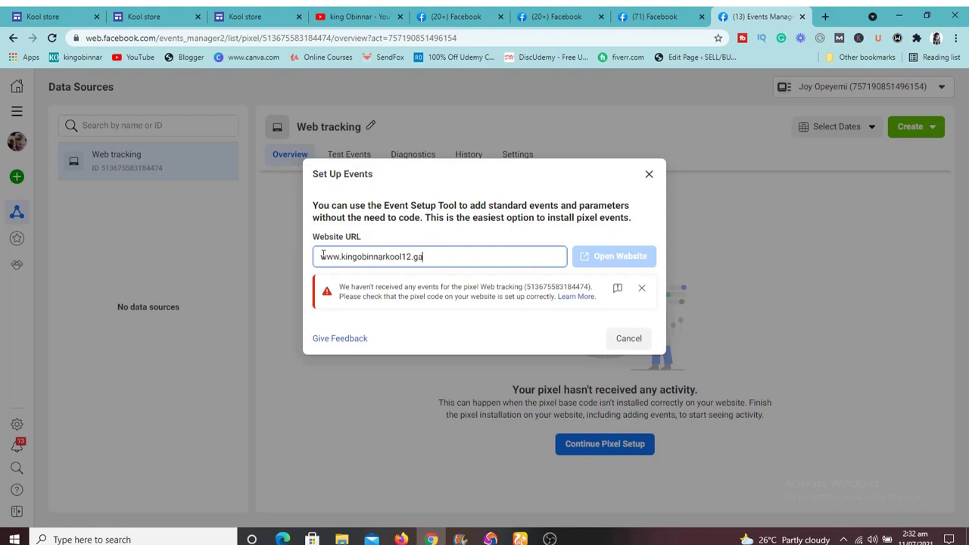
{"action": "left_click", "coordinate": [320, 256]}
{"action": "type", "text": "htt"}
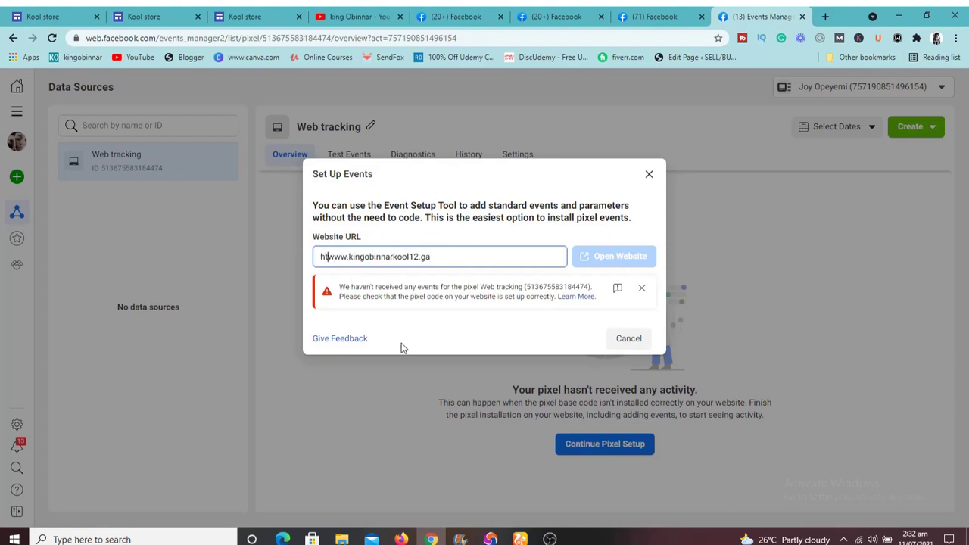
{"action": "type", "text": "ps"}
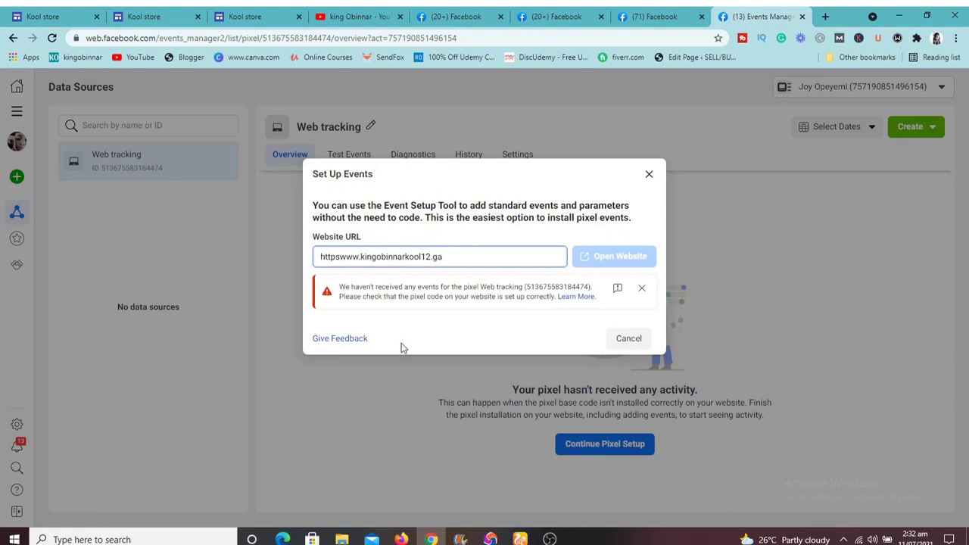
{"action": "type", "text": ":"}
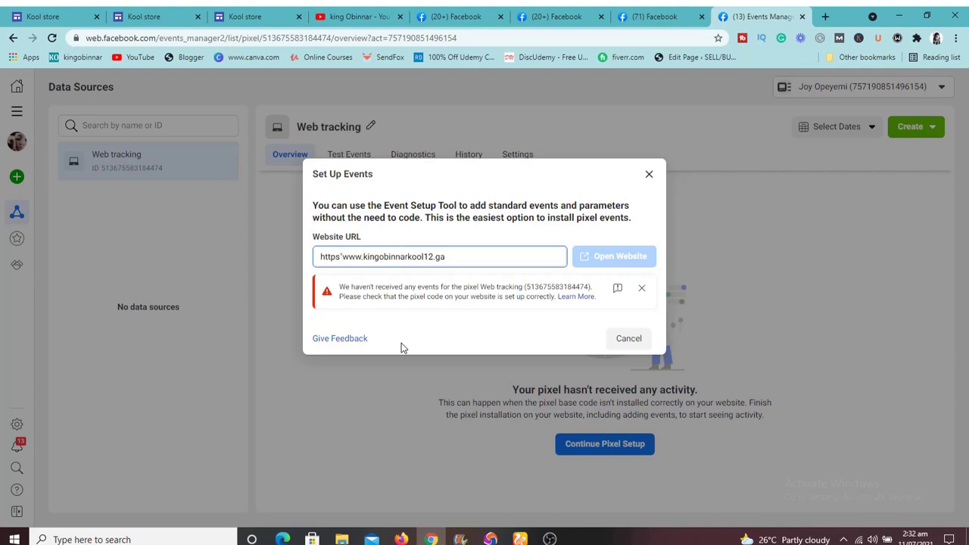
{"action": "key", "text": "BackSpace"}
{"action": "type", "text": "/"}
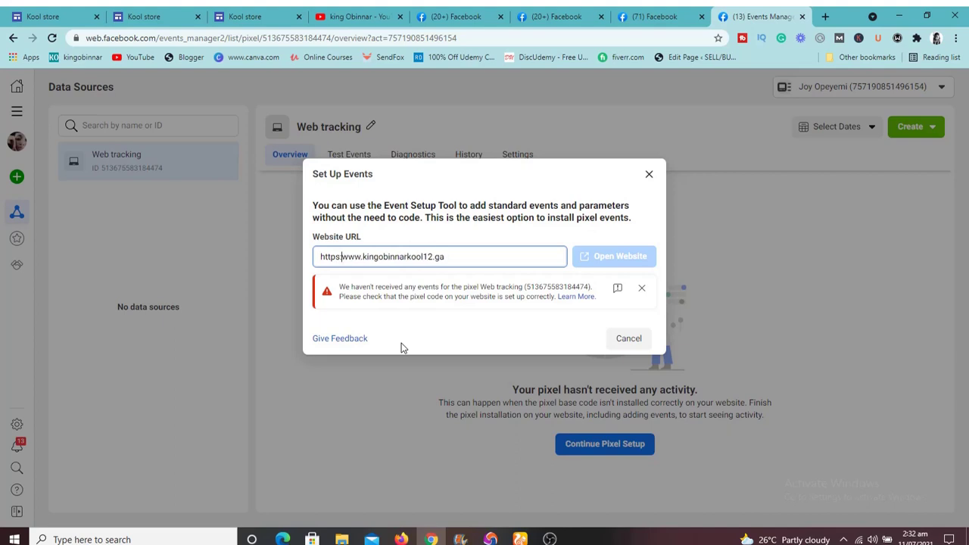
{"action": "type", "text": "://"}
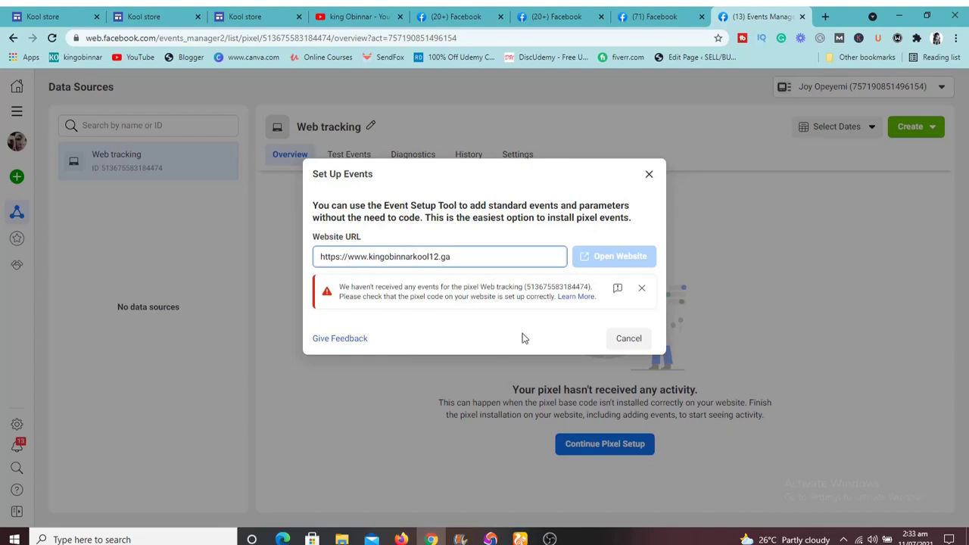
{"action": "left_click", "coordinate": [642, 292]}
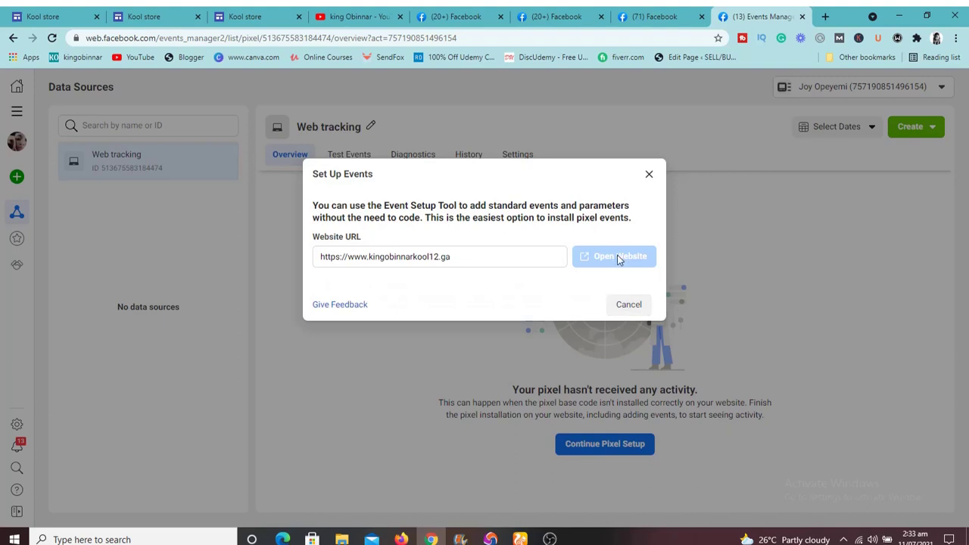
{"action": "left_click", "coordinate": [628, 305]}
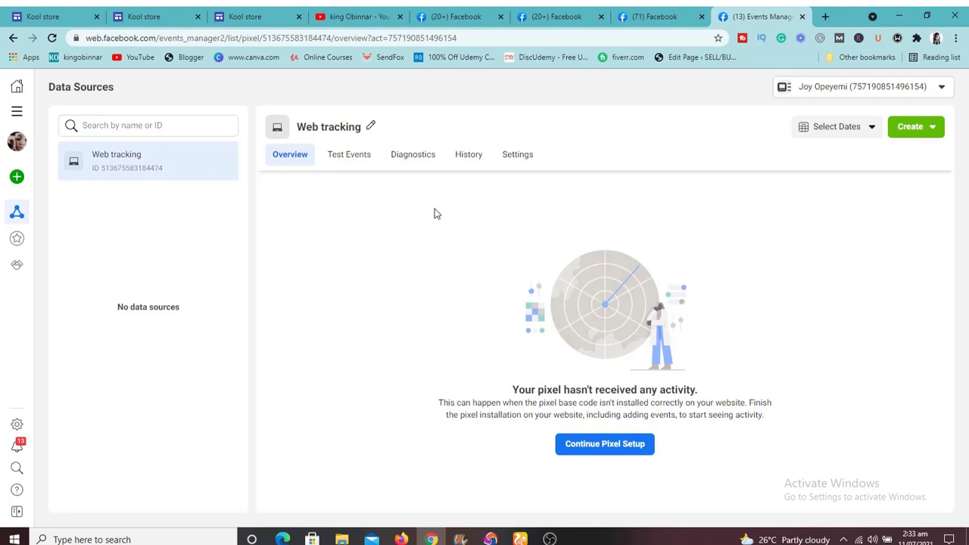
{"action": "left_click", "coordinate": [614, 452]}
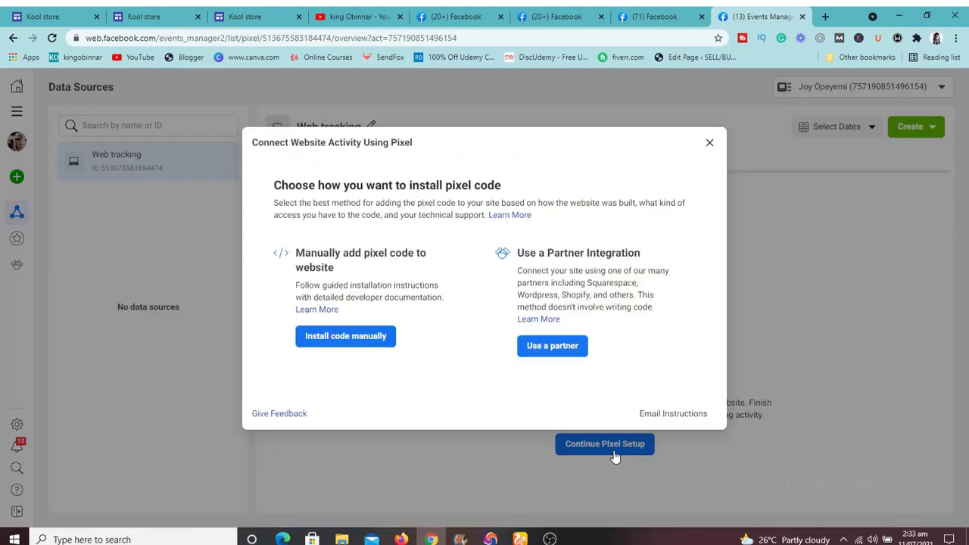
{"action": "left_click", "coordinate": [710, 145]}
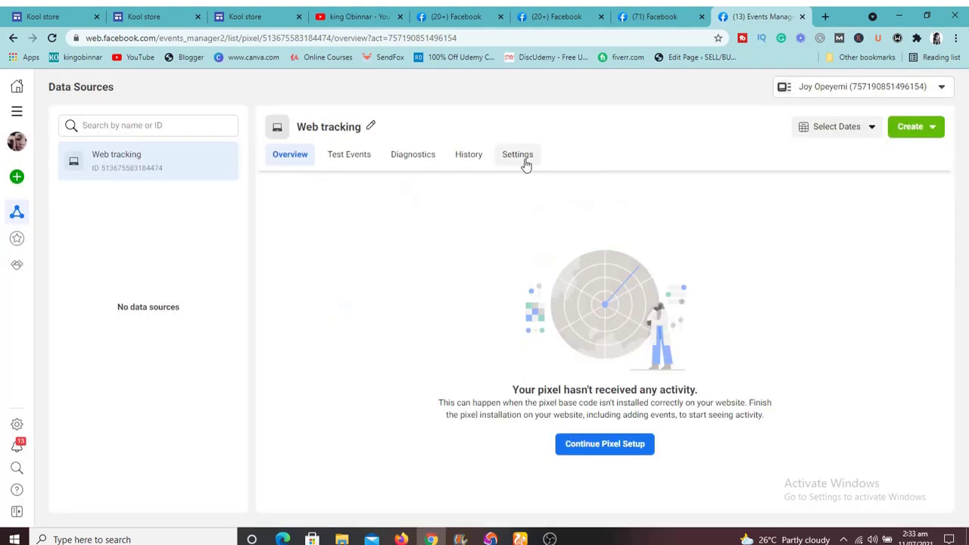
{"action": "left_click", "coordinate": [416, 161]}
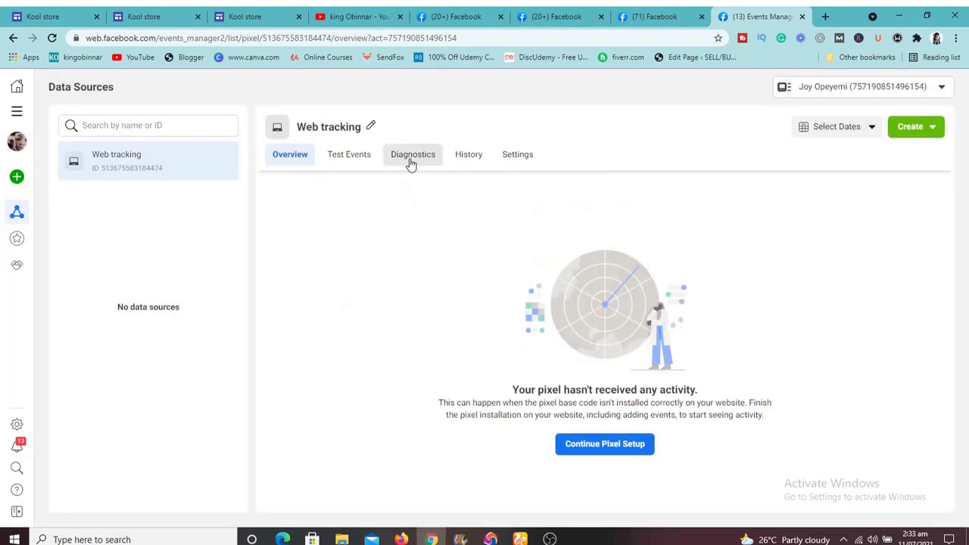
{"action": "left_click", "coordinate": [351, 159]}
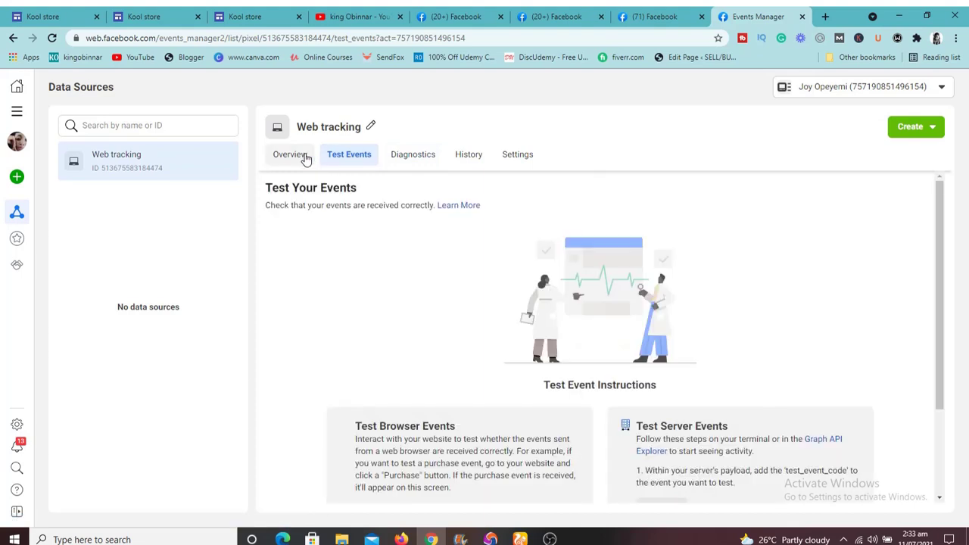
{"action": "left_click", "coordinate": [305, 157]}
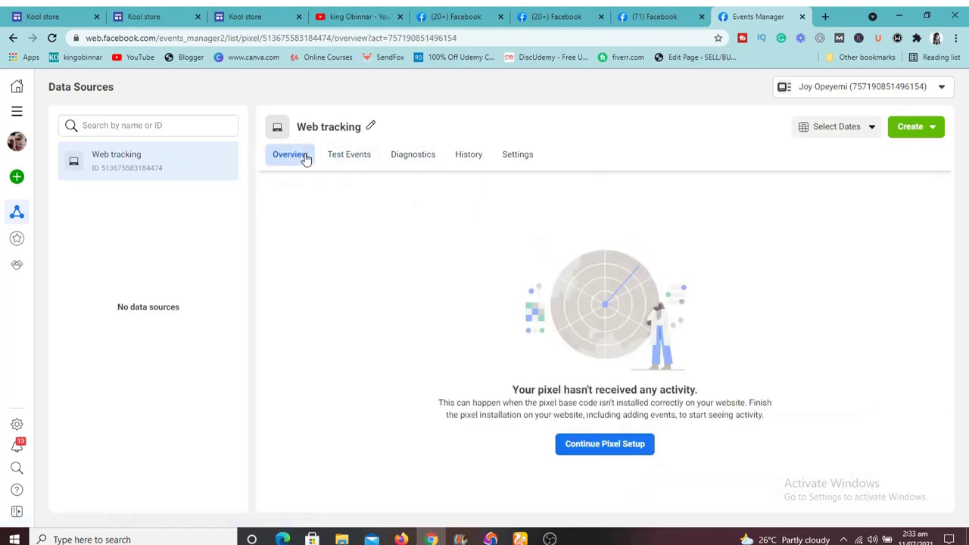
{"action": "left_click", "coordinate": [336, 157]}
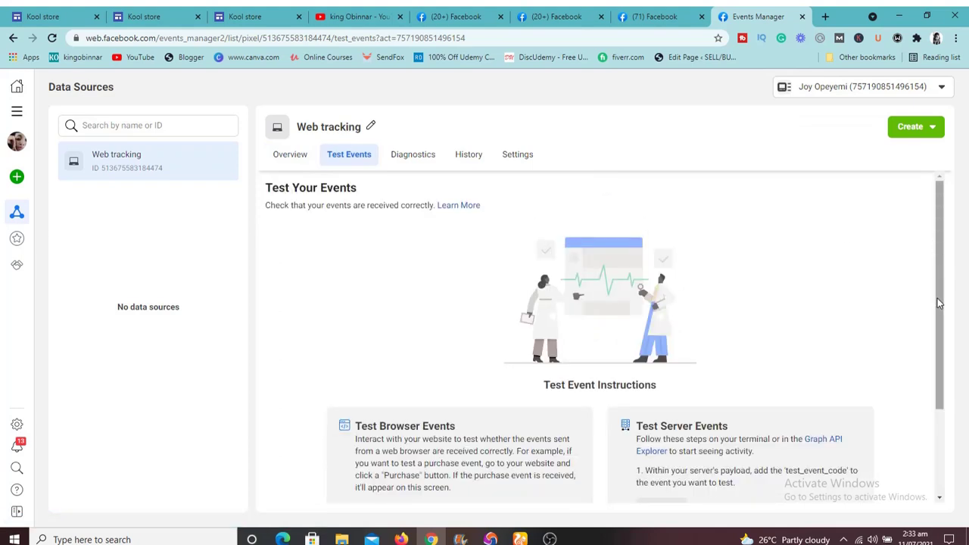
{"action": "left_click_drag", "start_coordinate": [938, 302], "coordinate": [935, 397]}
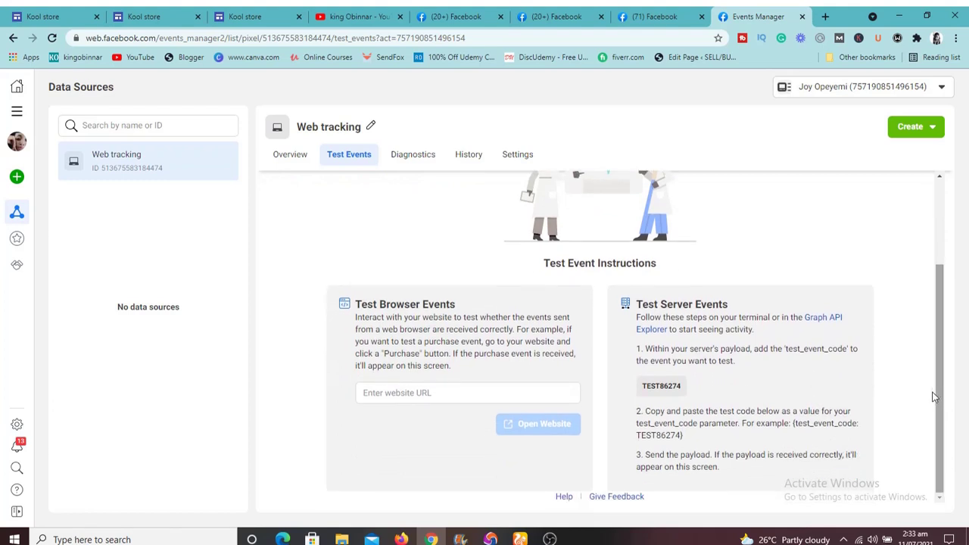
{"action": "left_click", "coordinate": [395, 399]}
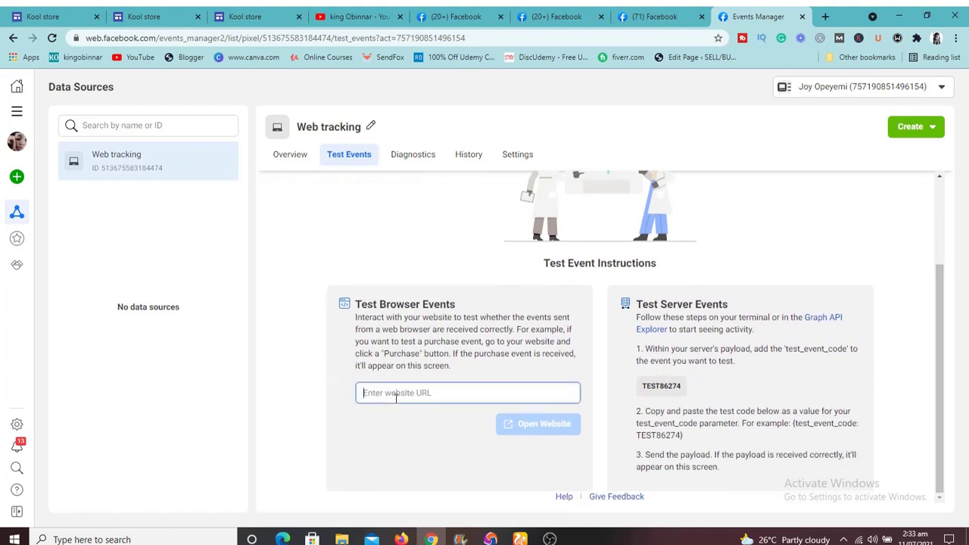
{"action": "type", "text": "www.kingobinnarkool12.ga"}
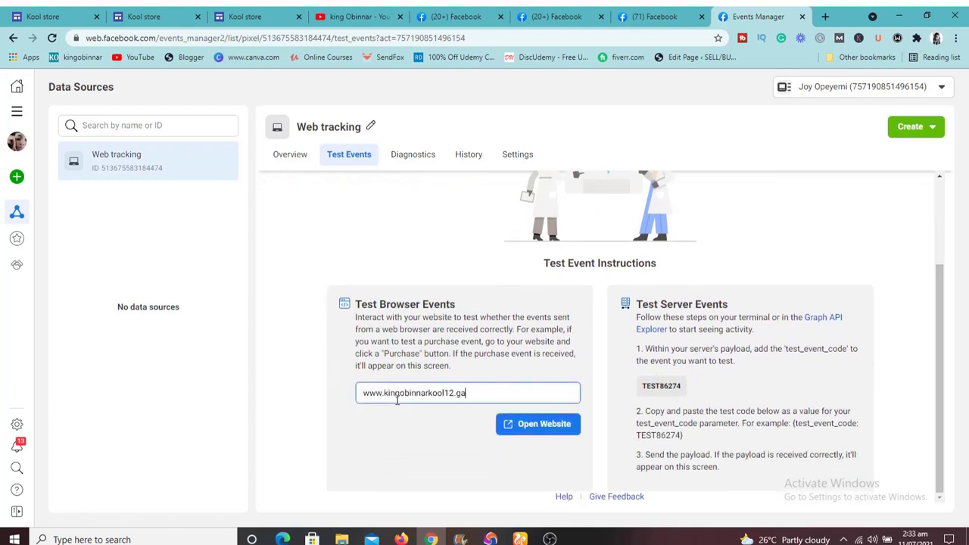
{"action": "left_click", "coordinate": [543, 425]}
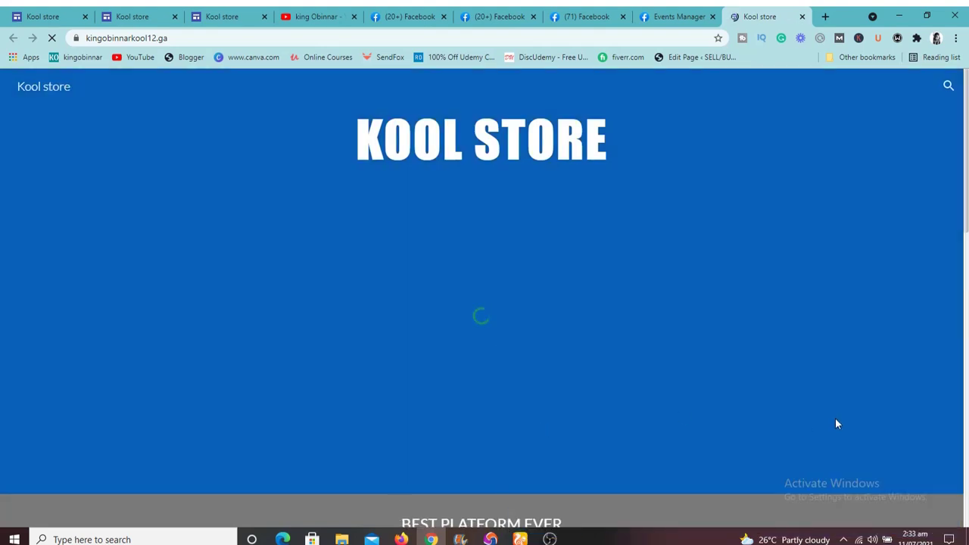
Browse the products on the live Kool store home page to generate pixel activity.
{"action": "scroll", "coordinate": [965, 351], "scroll_direction": "down", "scroll_amount": 2}
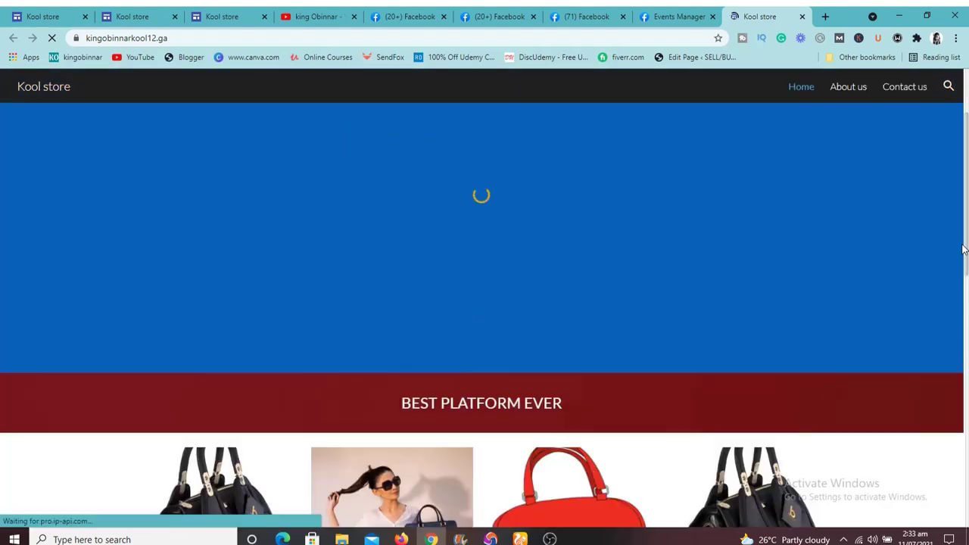
{"action": "scroll", "coordinate": [964, 311], "scroll_direction": "down", "scroll_amount": 3}
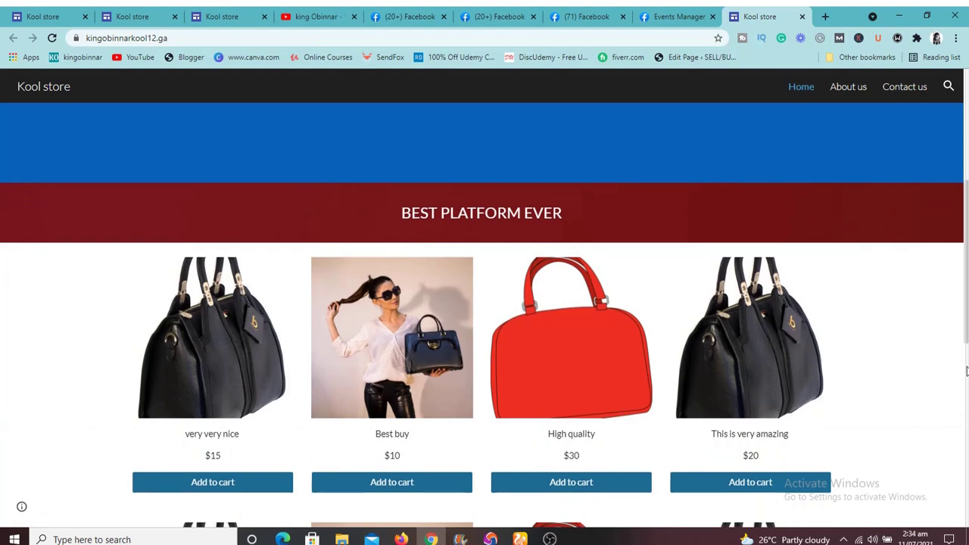
{"action": "scroll", "coordinate": [965, 386], "scroll_direction": "down", "scroll_amount": 5}
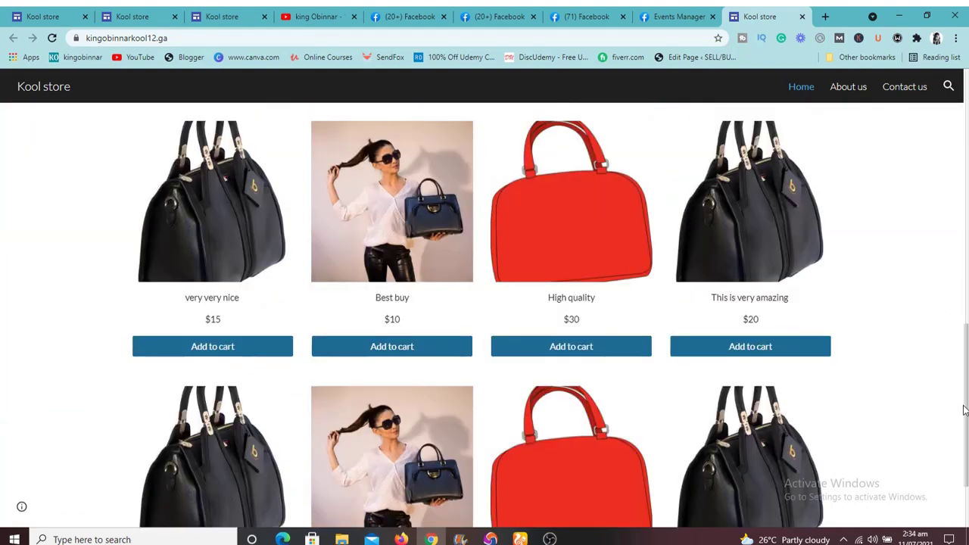
{"action": "left_click_drag", "start_coordinate": [965, 436], "coordinate": [961, 290]}
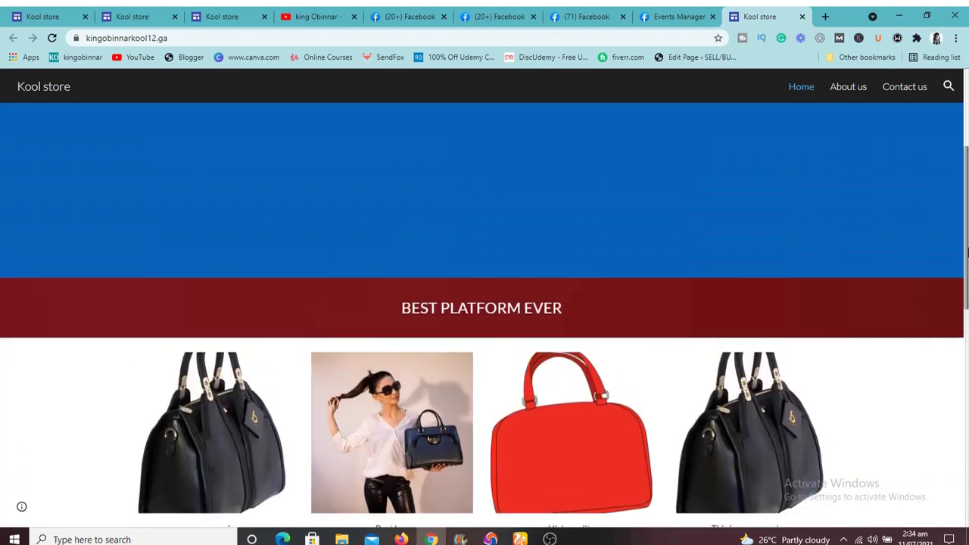
Return to Events Manager and check the Web tracking pixel's test events and overview for received activity.
{"action": "left_click", "coordinate": [681, 16]}
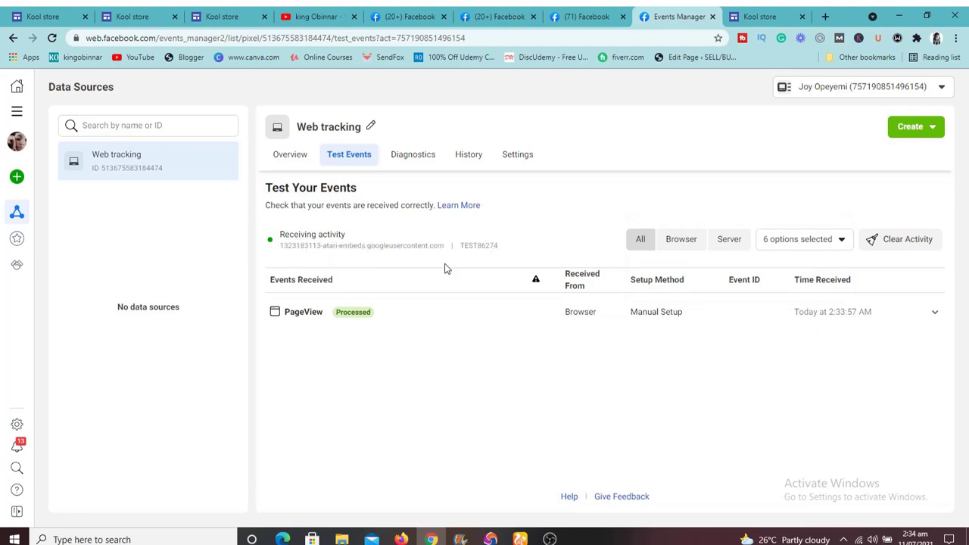
{"action": "left_click", "coordinate": [294, 160]}
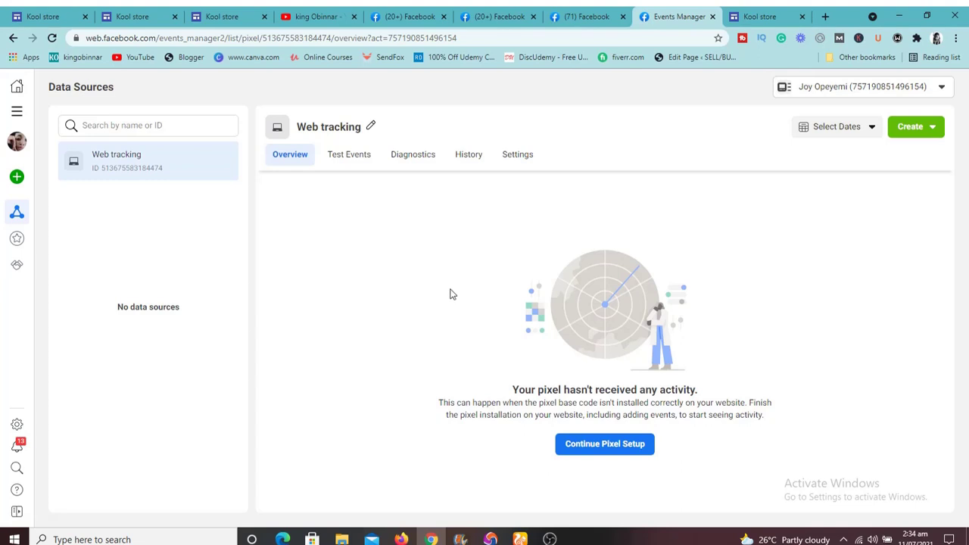
{"action": "left_click", "coordinate": [359, 161]}
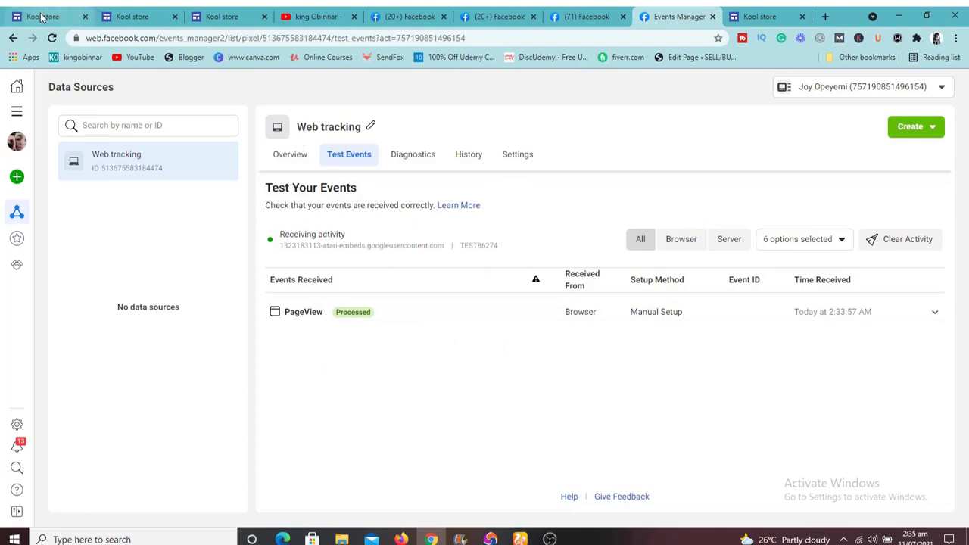
Close the custom domain settings in the Kool store Google Sites editor and return to Events Manager.
{"action": "left_click", "coordinate": [73, 11]}
{"action": "left_click", "coordinate": [220, 286]}
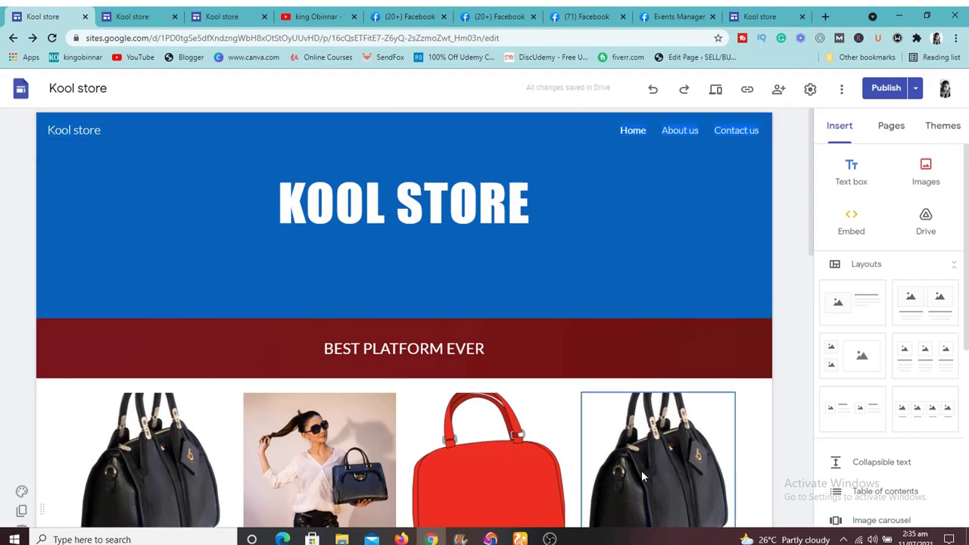
{"action": "left_click", "coordinate": [670, 17]}
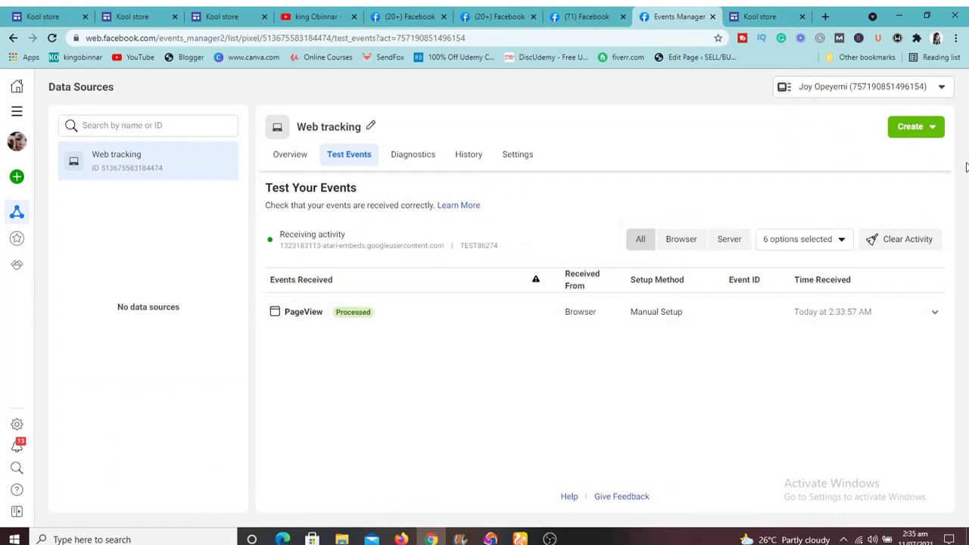
{"action": "left_click", "coordinate": [938, 135]}
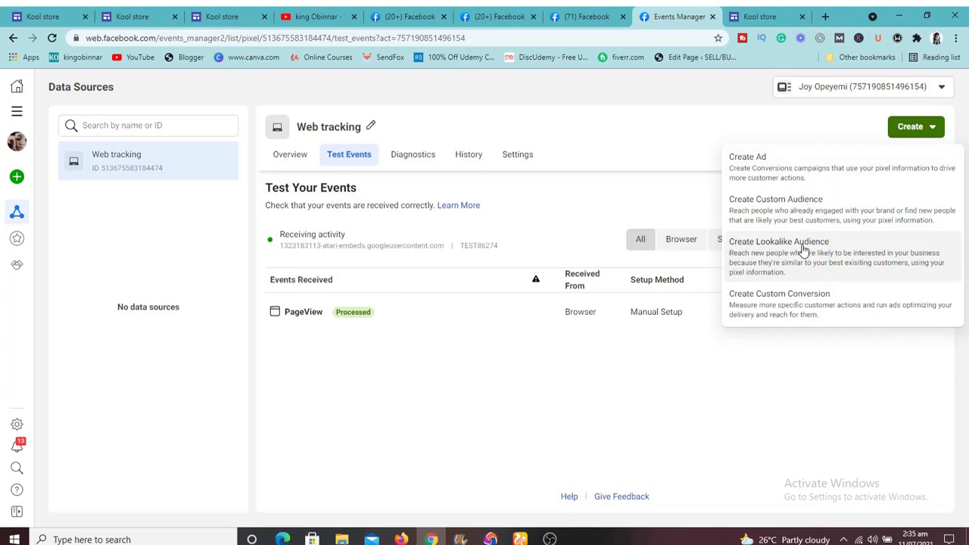
{"action": "left_click", "coordinate": [635, 395]}
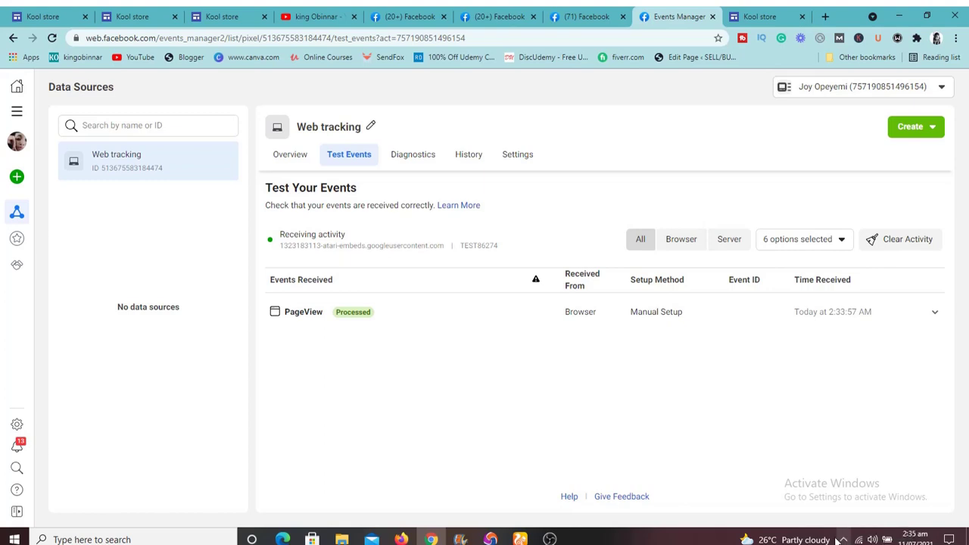
{"action": "left_click", "coordinate": [320, 23]}
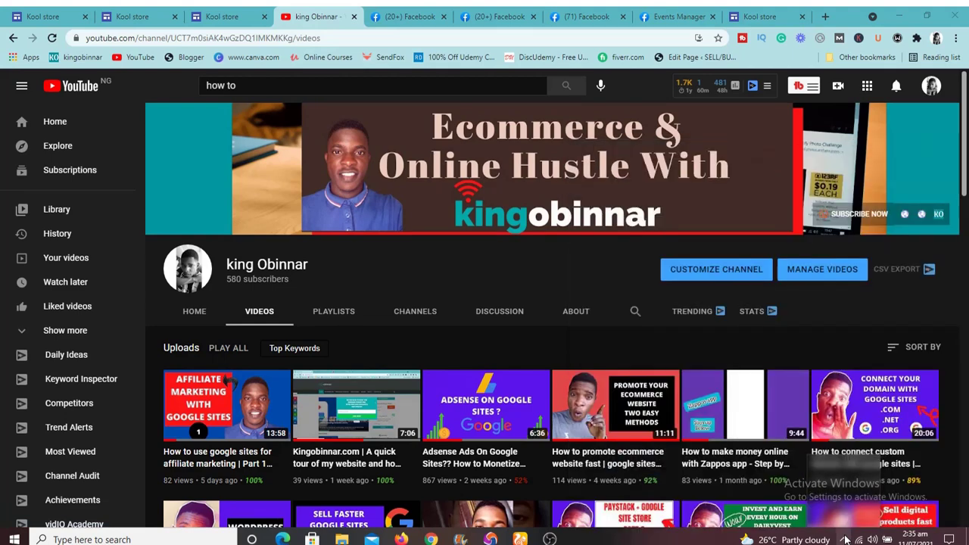
{"action": "left_click", "coordinate": [842, 539]}
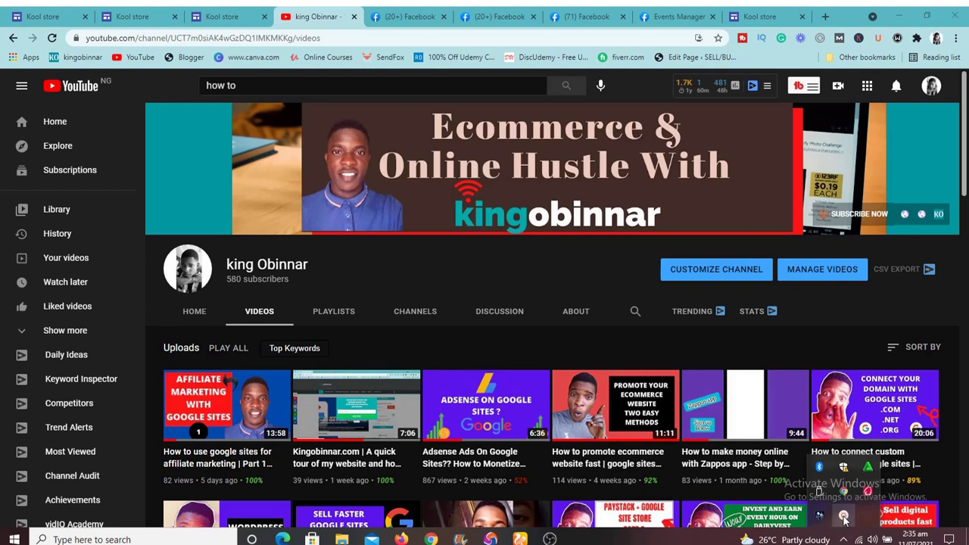
{"action": "left_click", "coordinate": [844, 517]}
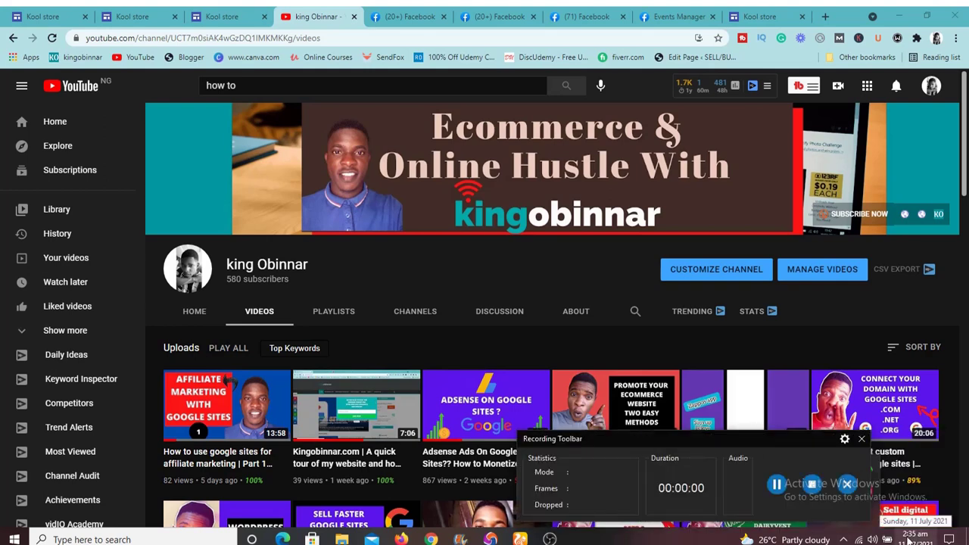